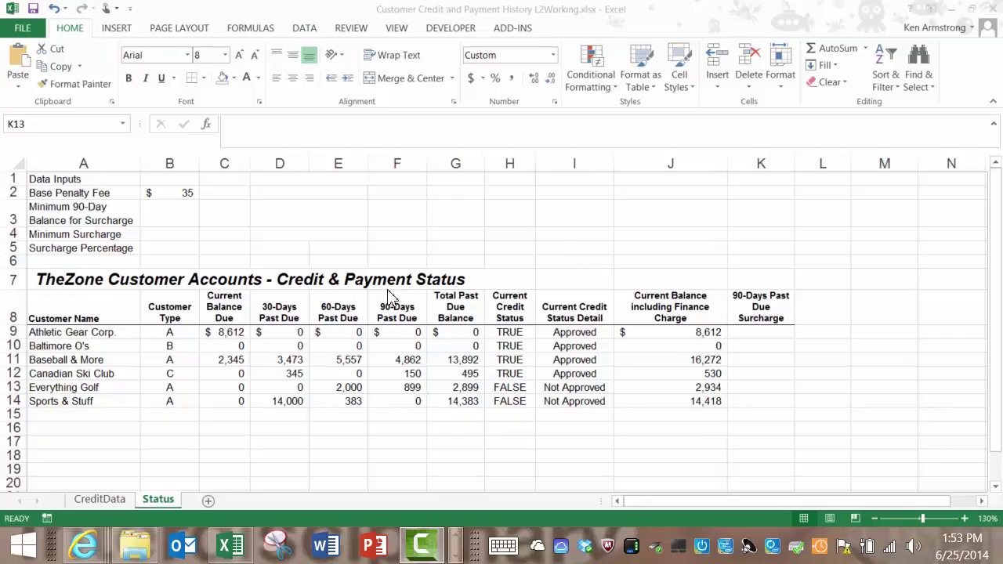
Set the Base Penalty Fee in B2 to 25 and check the finance charge formula in J9.
left_click_drag(301, 284, 740, 406)
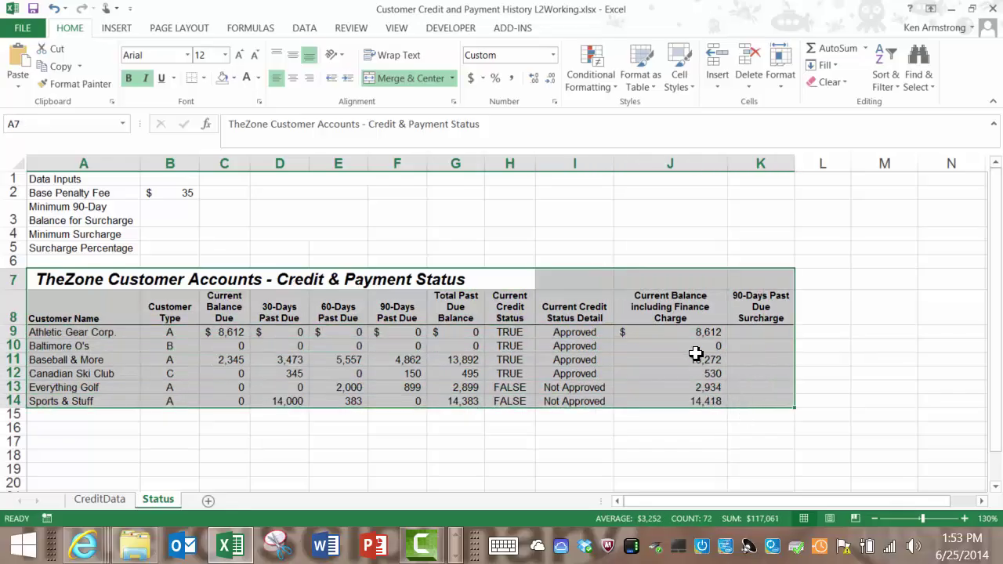
left_click(664, 305)
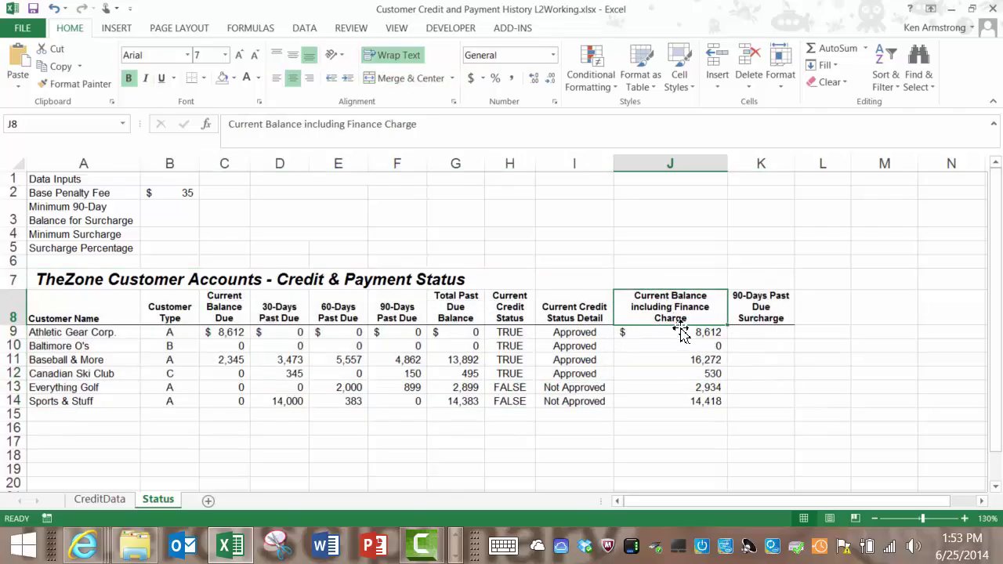
left_click(681, 339)
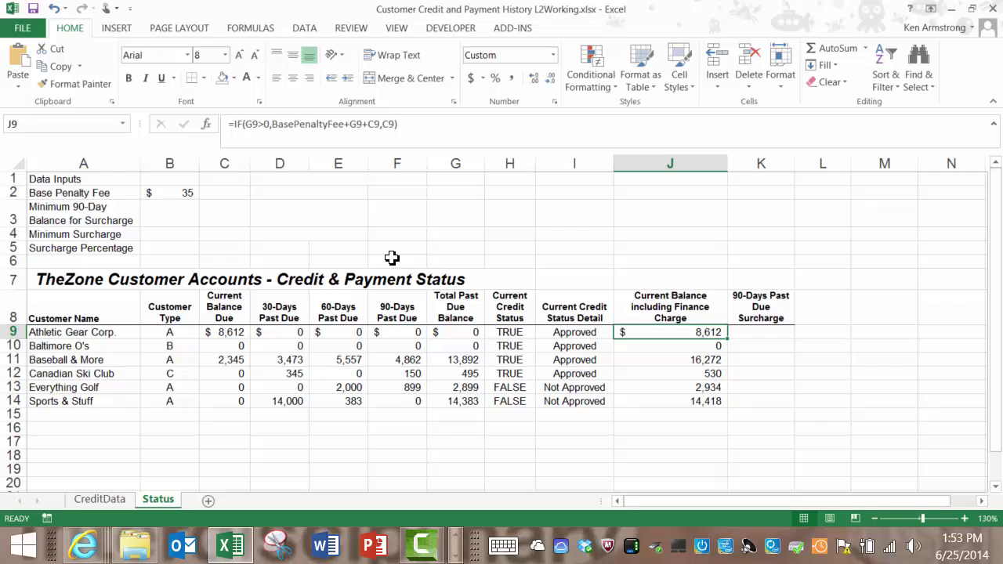
left_click(180, 193)
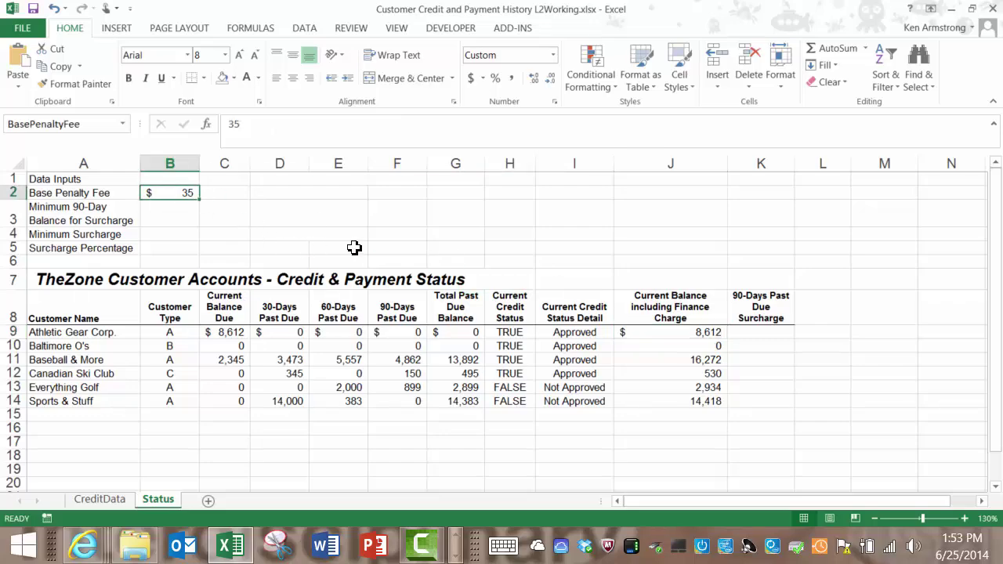
type("25")
key("Return")
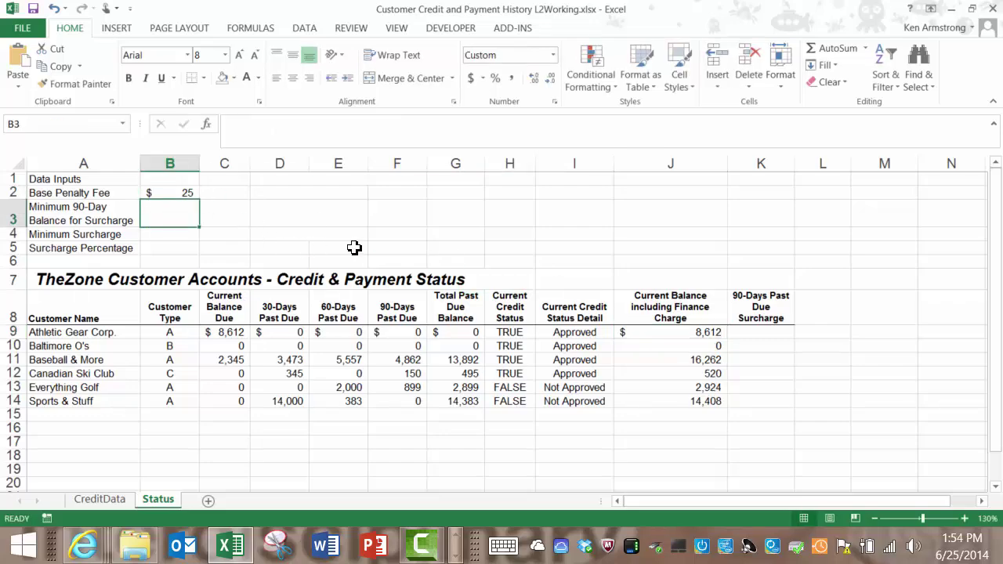
left_click(686, 332)
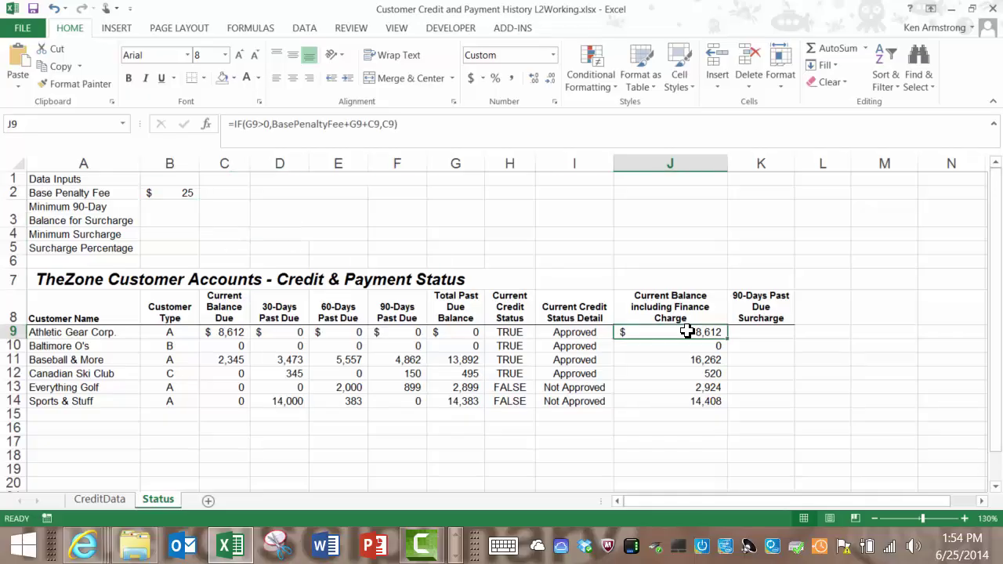
Enter 200 in B3 as the minimum 90-day balance for surcharge, following the surcharge rule in G3.
left_click(774, 333)
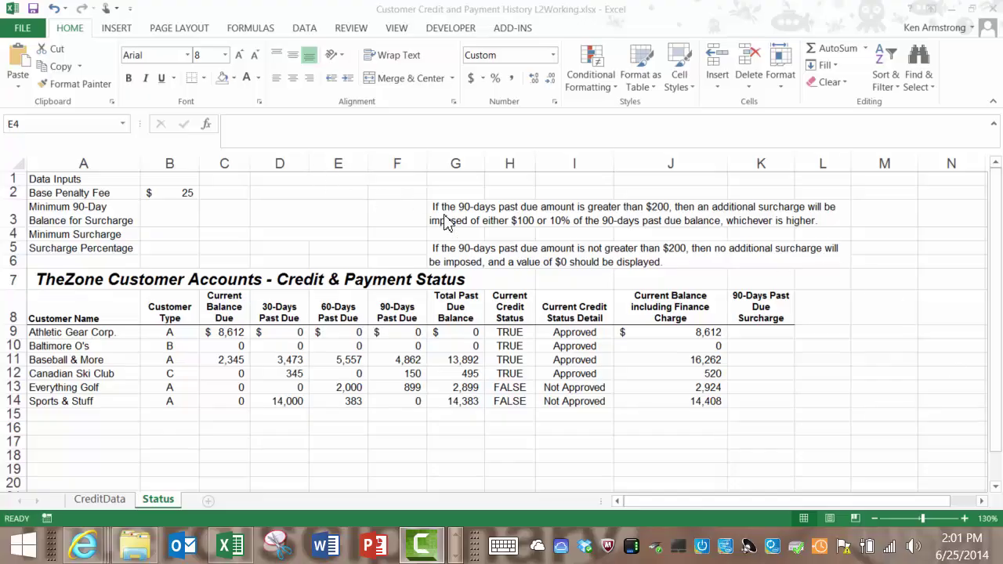
left_click(445, 216)
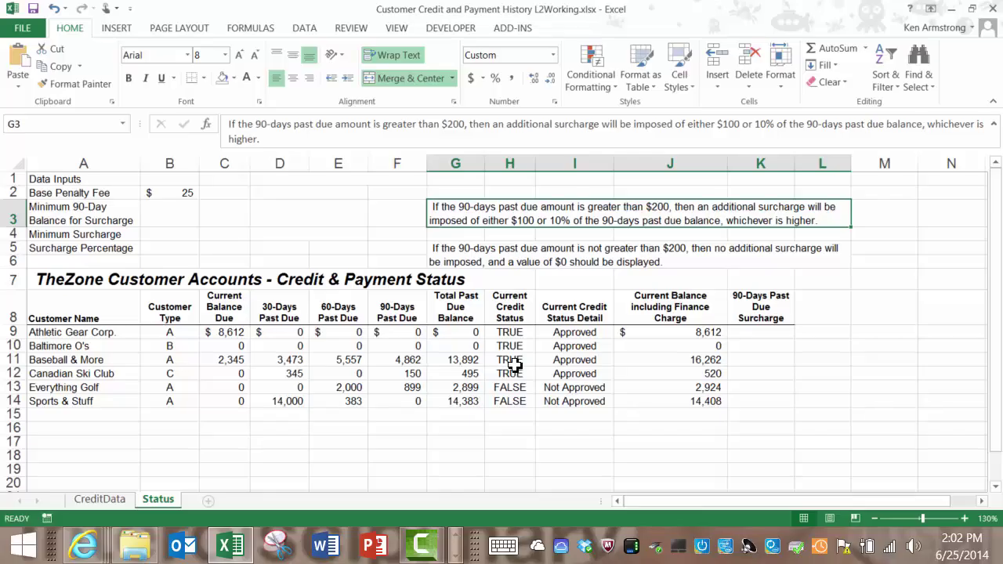
left_click(754, 332)
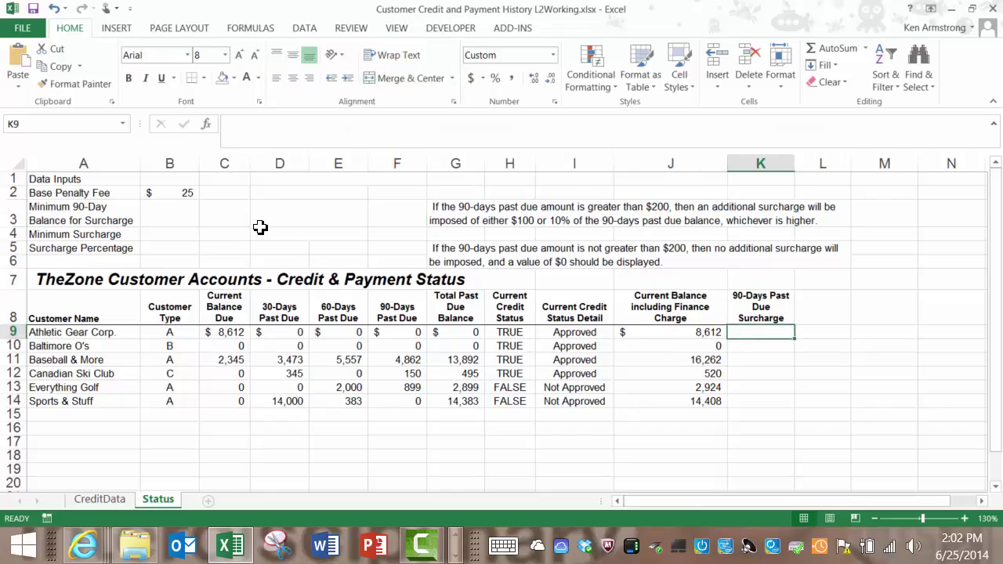
left_click_drag(168, 212, 168, 248)
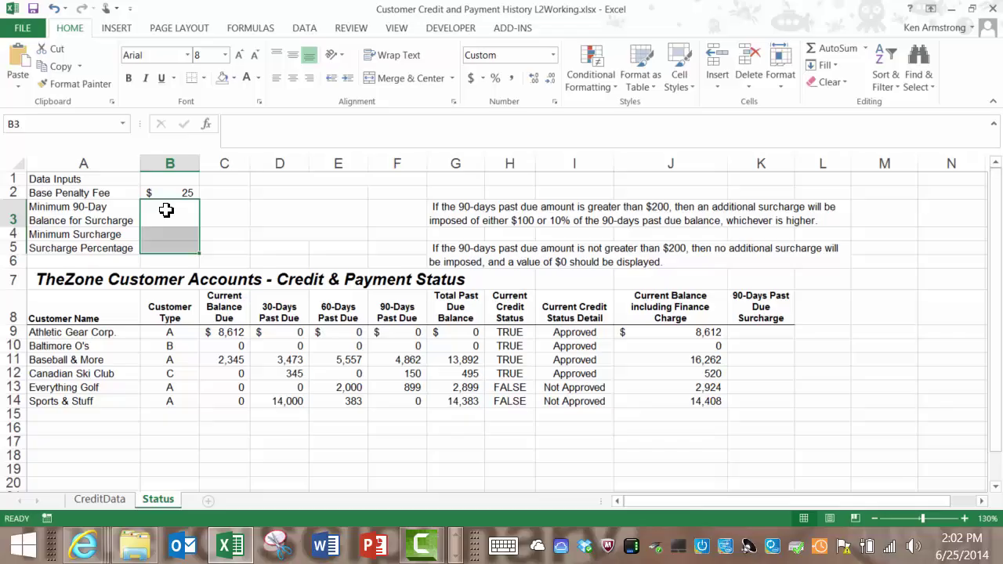
left_click(166, 210)
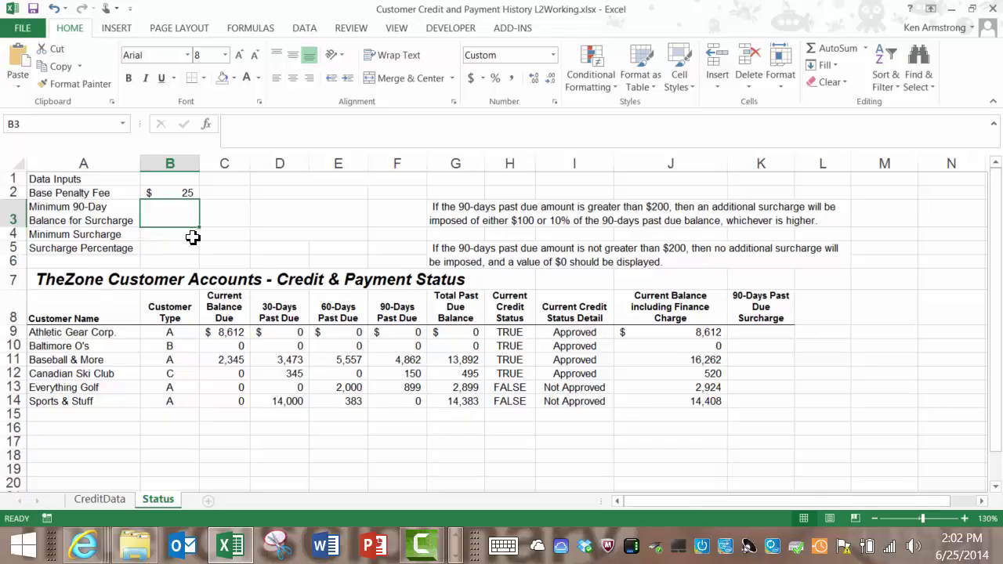
type("200")
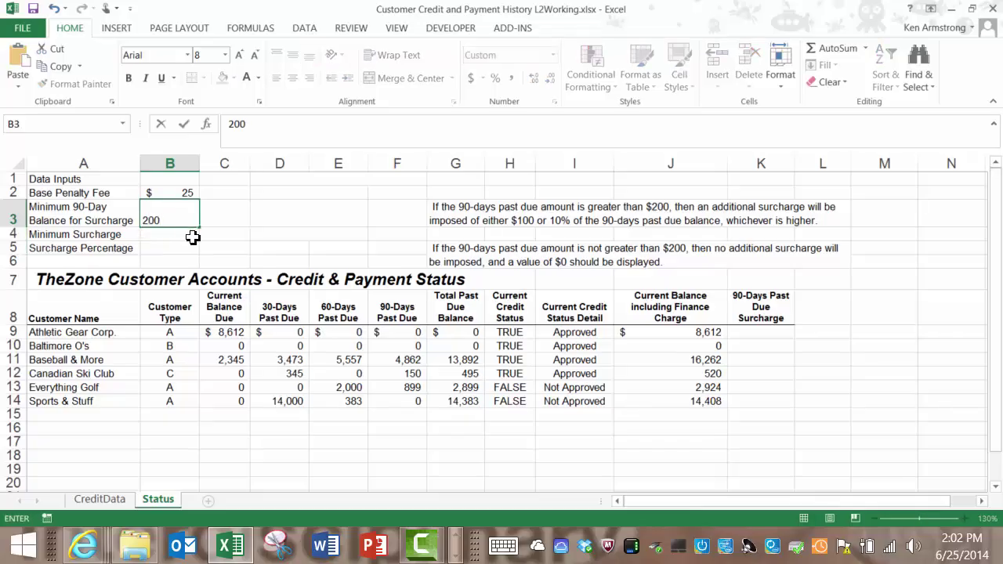
key("Return")
key("Up")
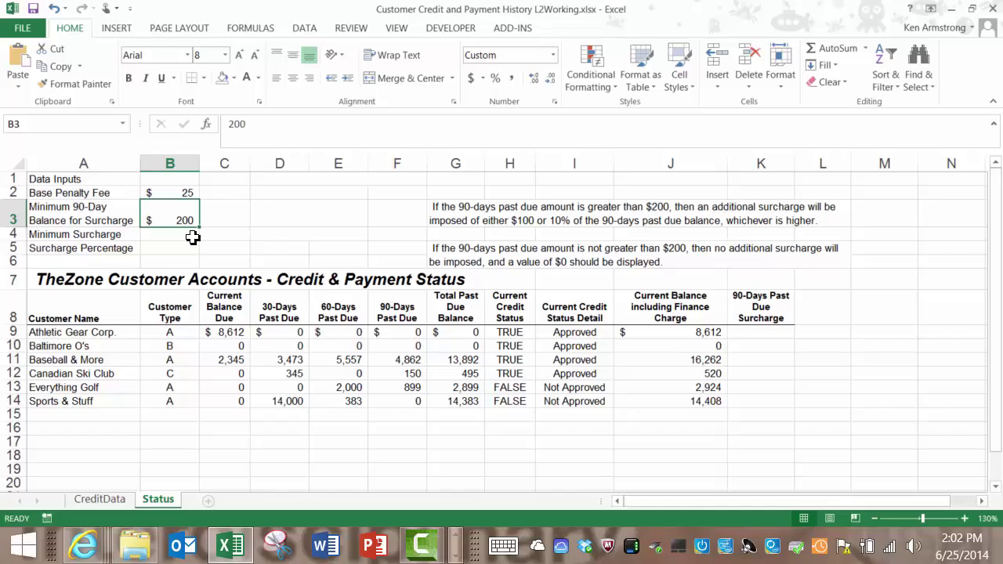
Assign the defined name Minimum90alance to the minimum 90-day balance cell B3.
left_click(63, 124)
type("Minimum90Balance")
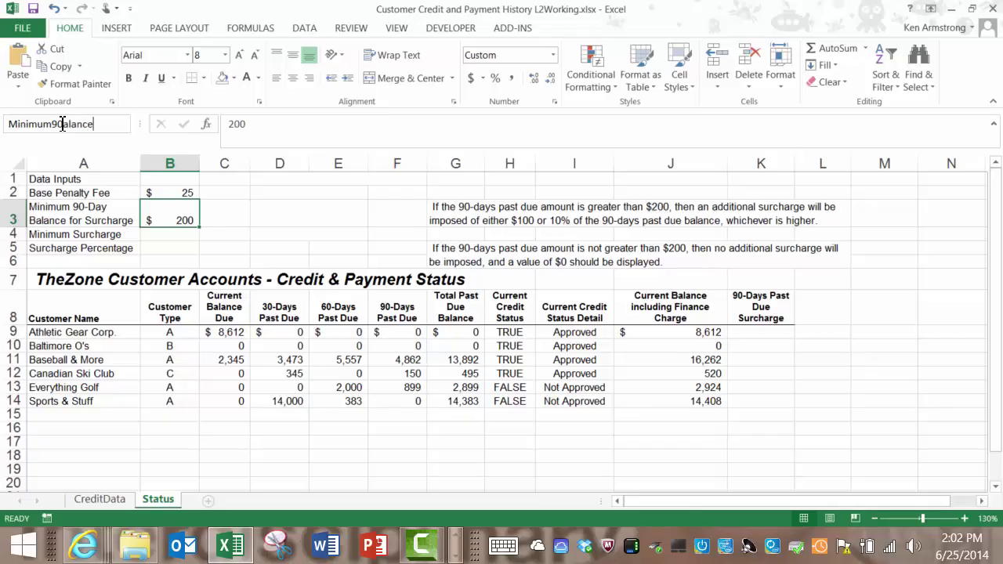
key("Return")
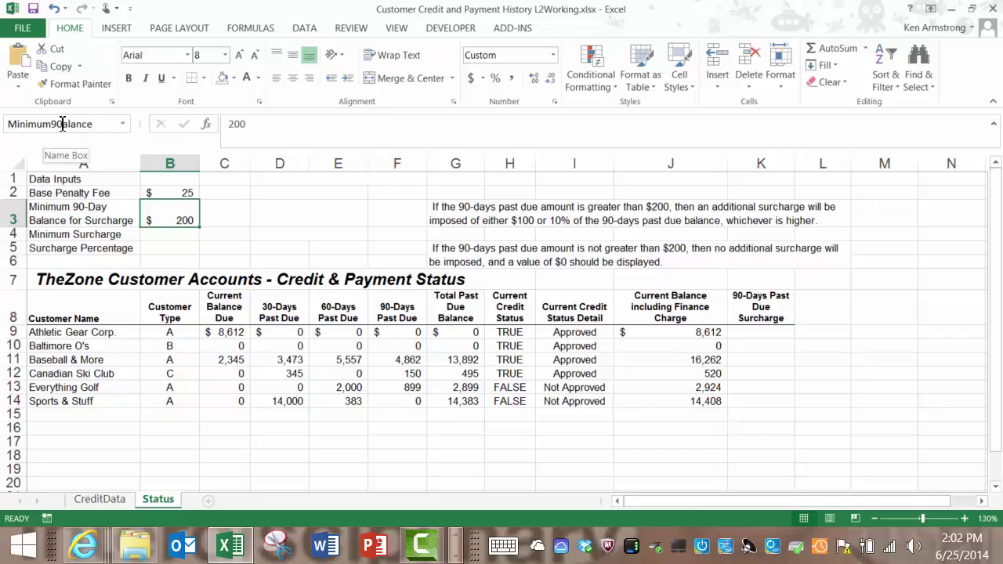
Enter 100 in B4 as the minimum surcharge.
left_click(163, 234)
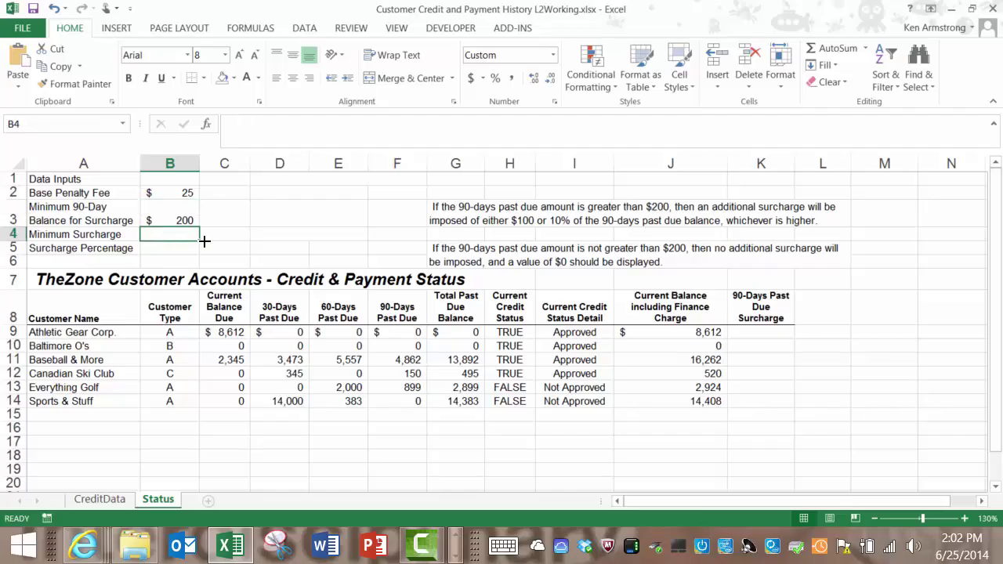
type("100")
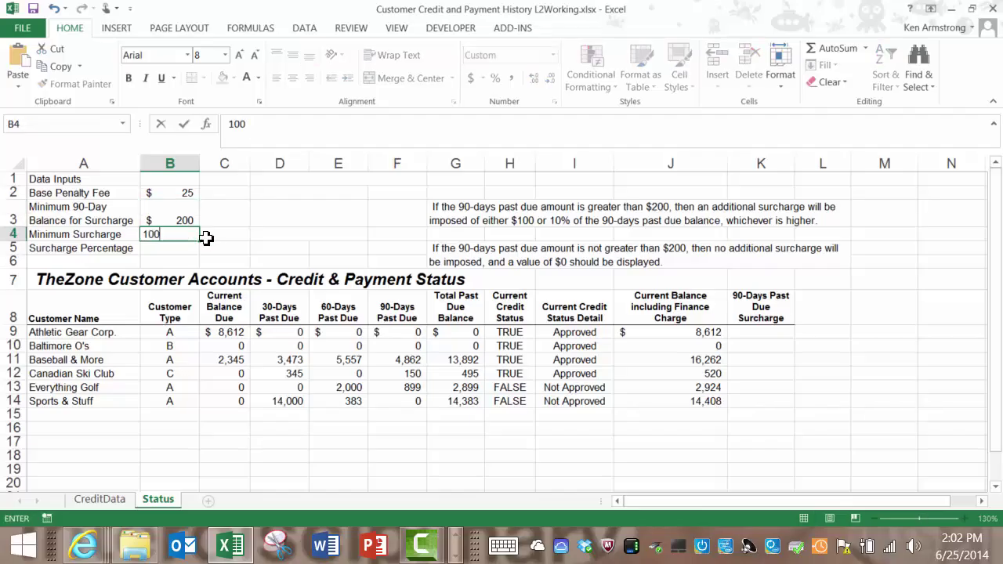
key("Return")
key("Up")
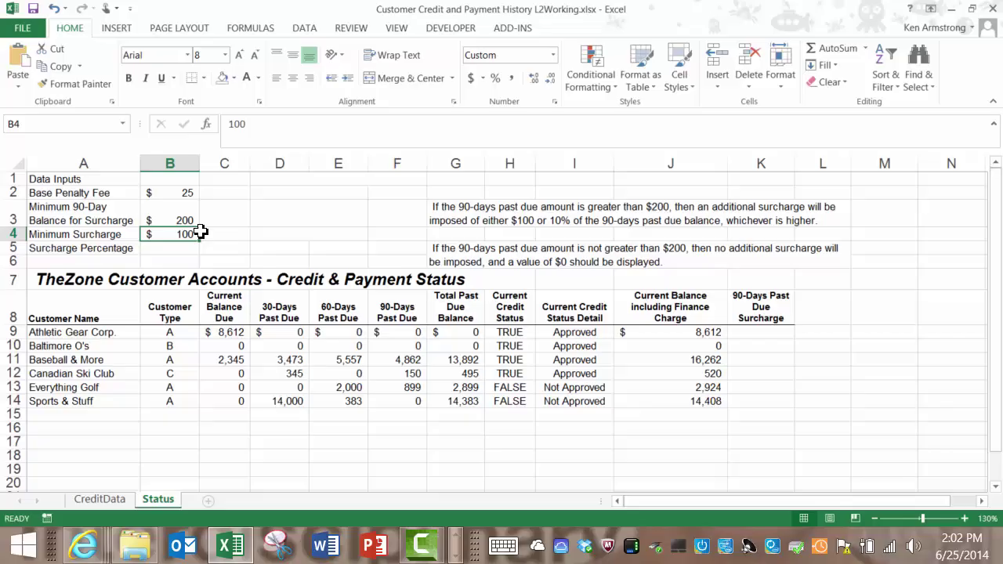
Assign the defined name MinimumSurcharge to the minimum surcharge cell B4.
left_click(34, 123)
type("Minimum Surch")
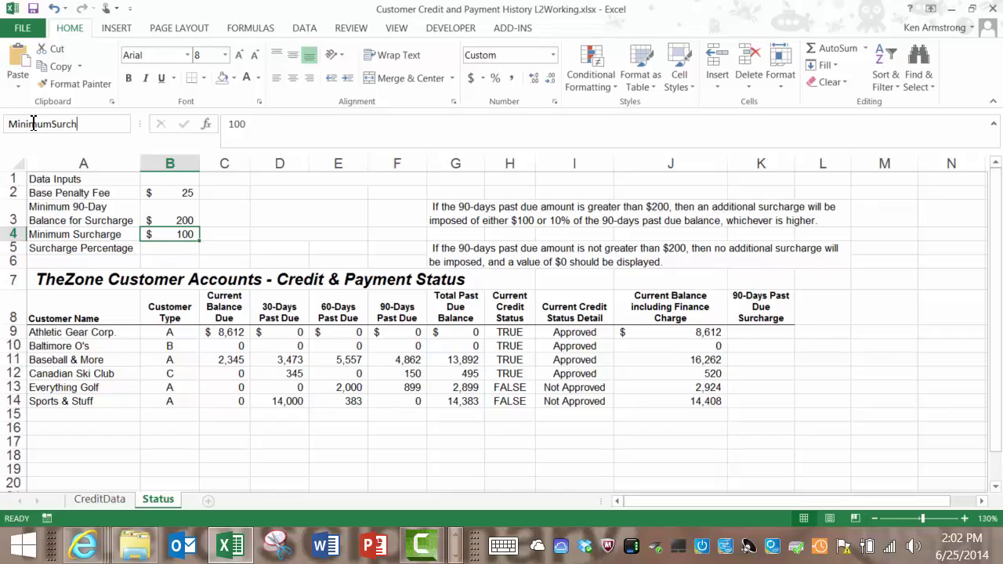
type("arge")
key("Return")
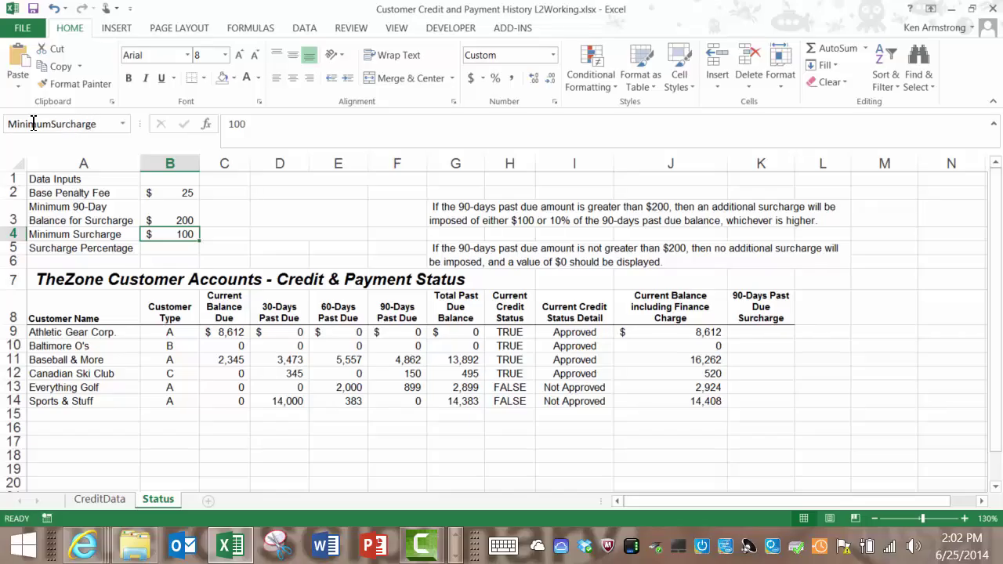
Enter 10% in B5 as the surcharge percentage.
left_click(161, 246)
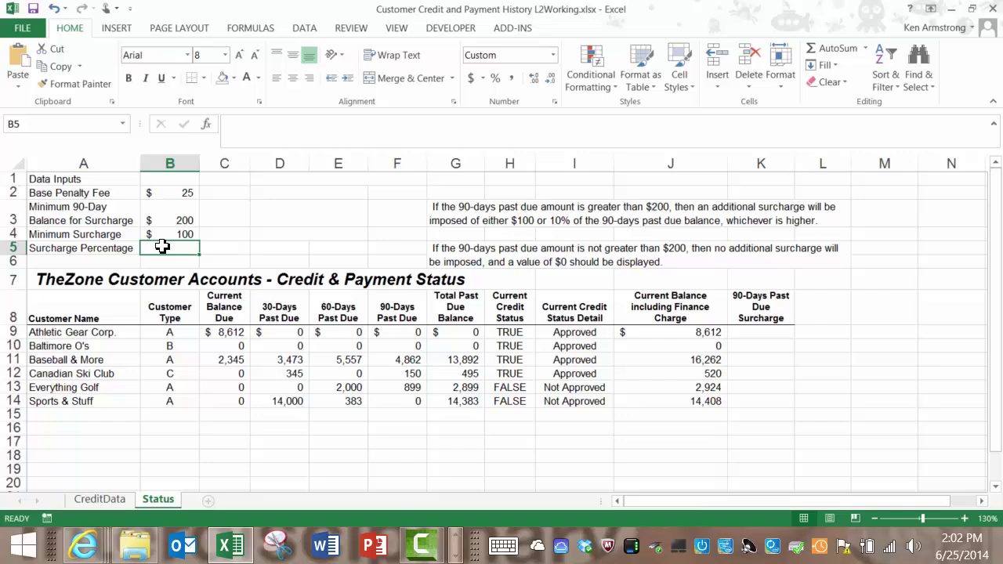
type("10%")
key("Return")
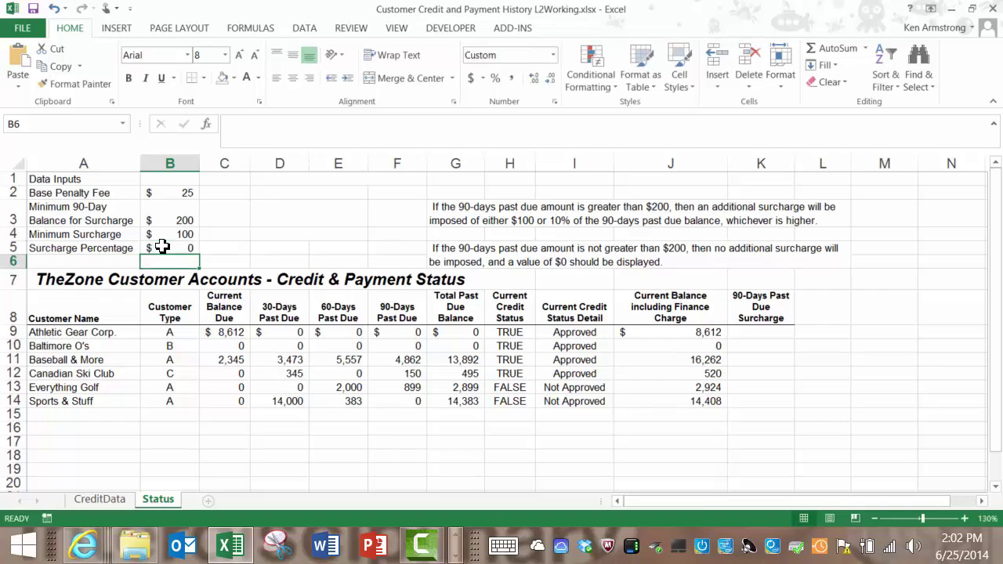
Assign the defined name SurchargePercentage to cell B5 and format it as a percentage.
left_click(162, 246)
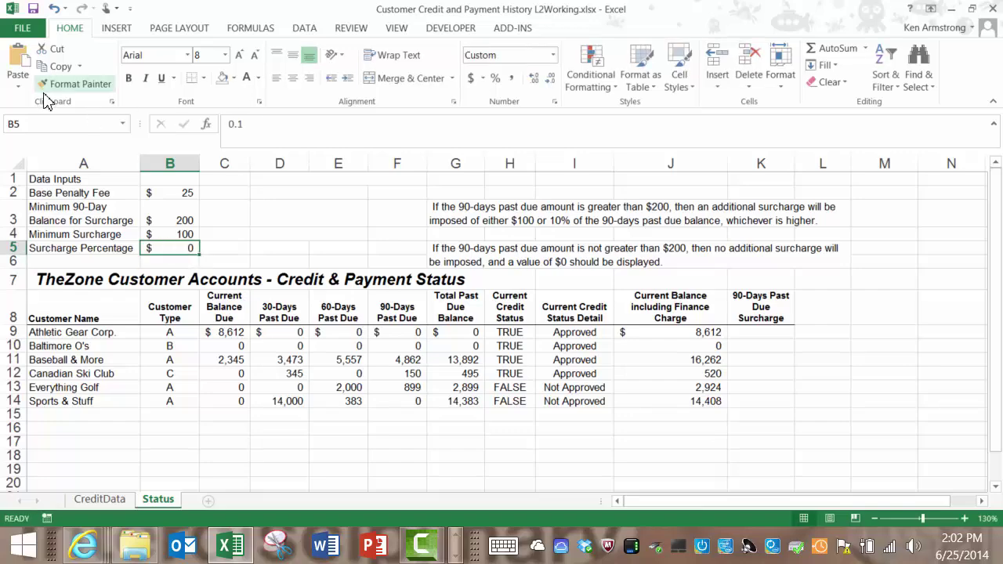
left_click(59, 122)
type("Surcharge")
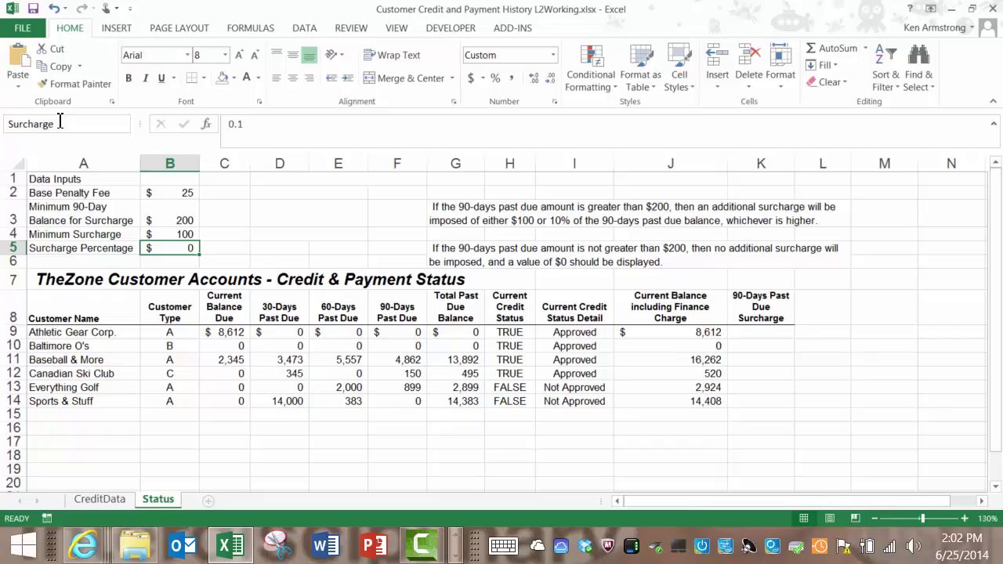
type("Percentage")
key("Return")
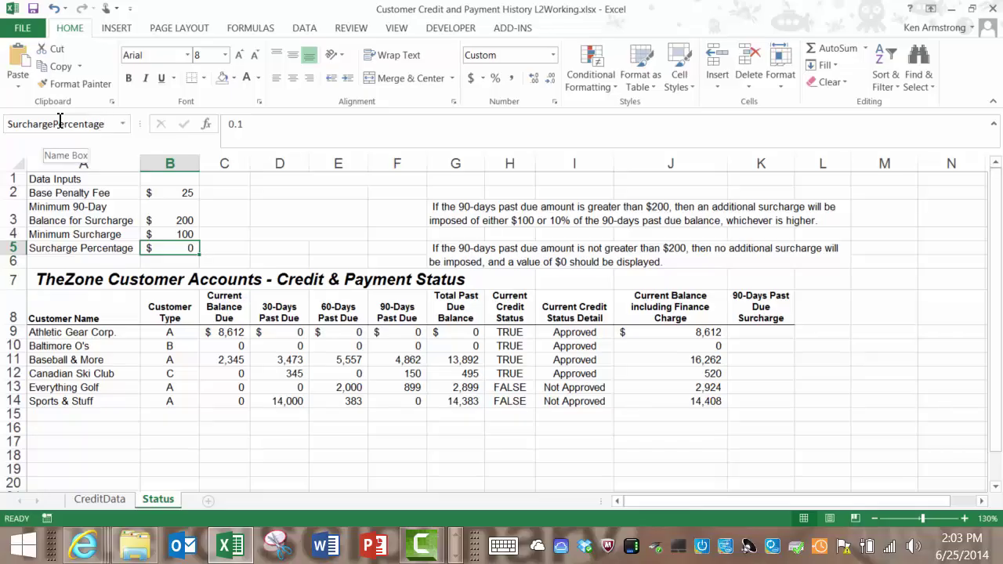
left_click(496, 80)
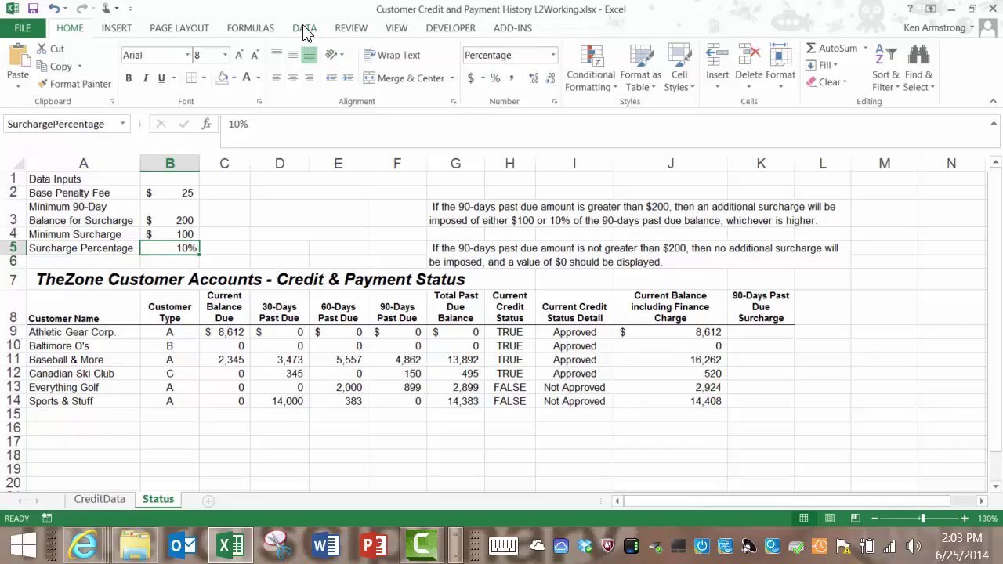
Examine the workbook's defined names in the Name Manager, widening the Name and Scope columns to read them fully.
left_click(255, 30)
left_click(419, 75)
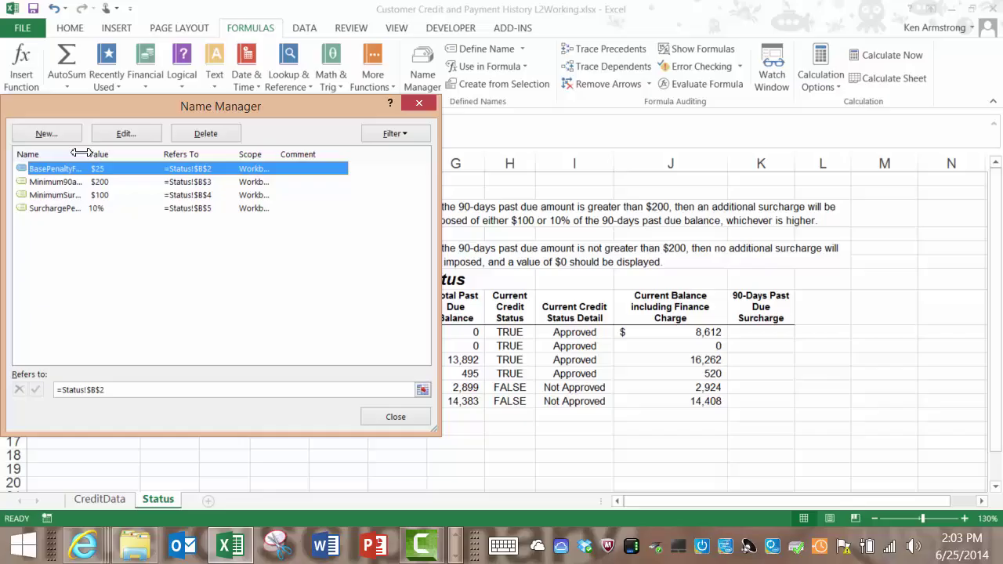
left_click_drag(81, 152, 118, 152)
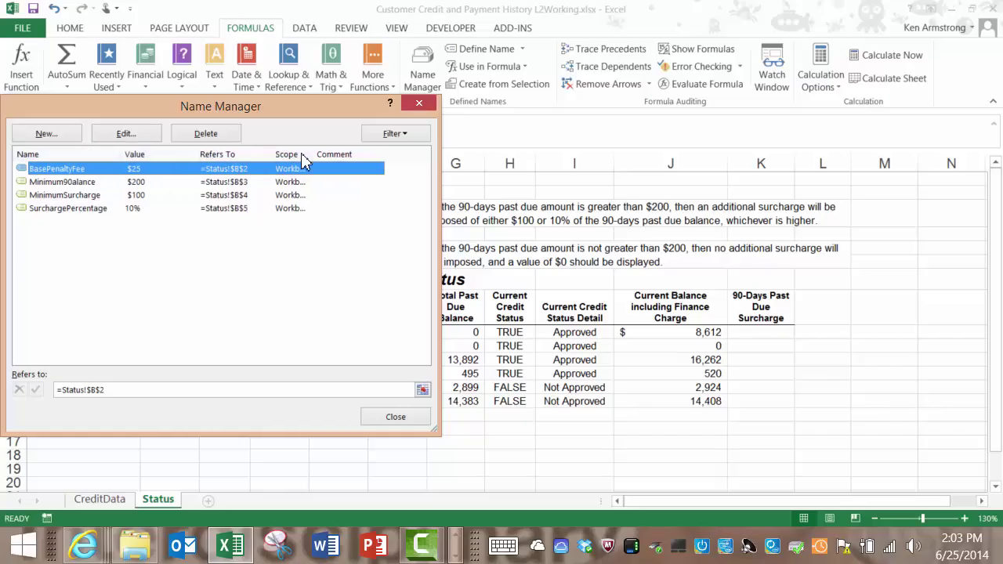
left_click_drag(314, 154, 346, 154)
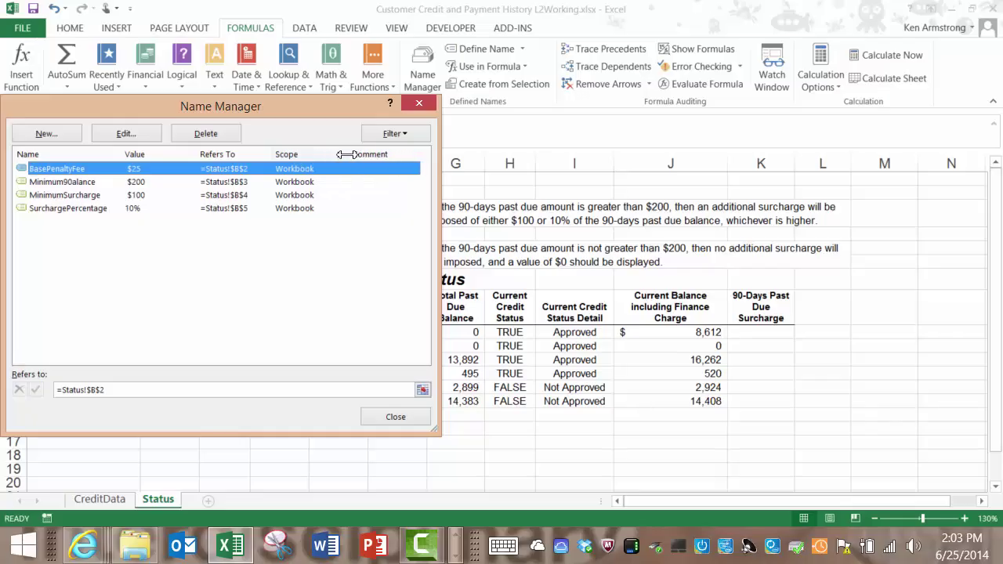
left_click(384, 415)
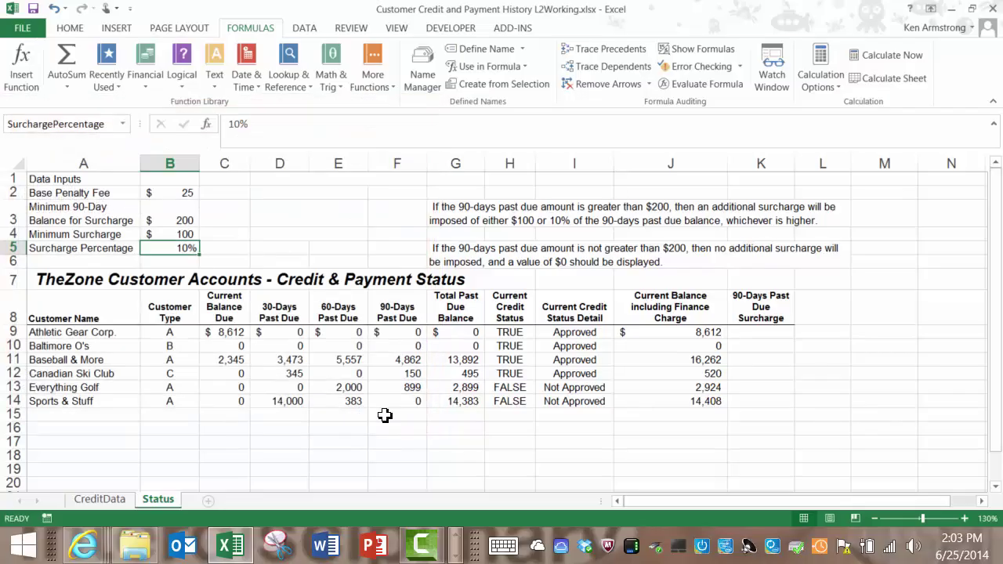
Start an IF formula in K9 whose logical test is F9>Minimum90alance, referencing the named minimum balance cell B3.
left_click(184, 248)
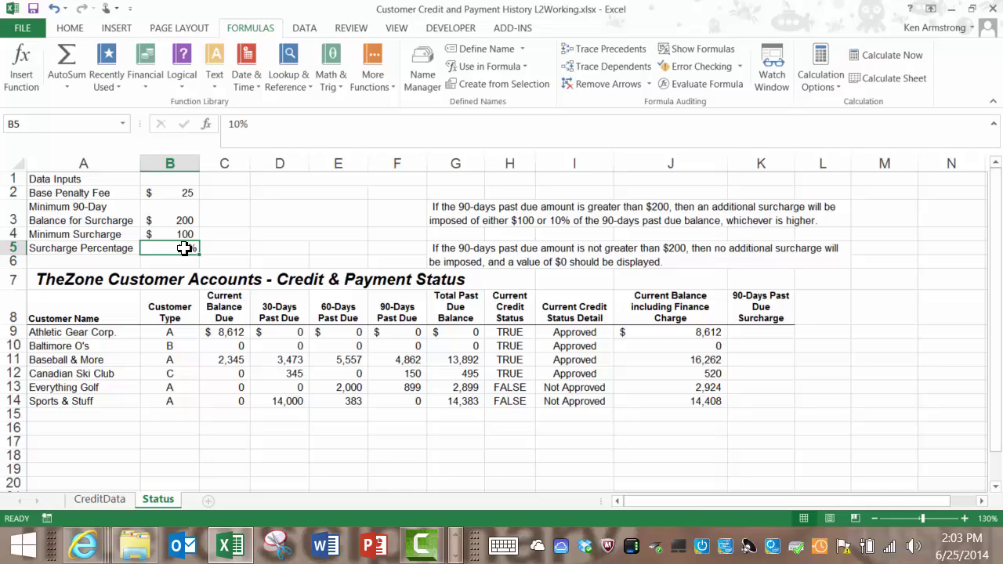
left_click(740, 333)
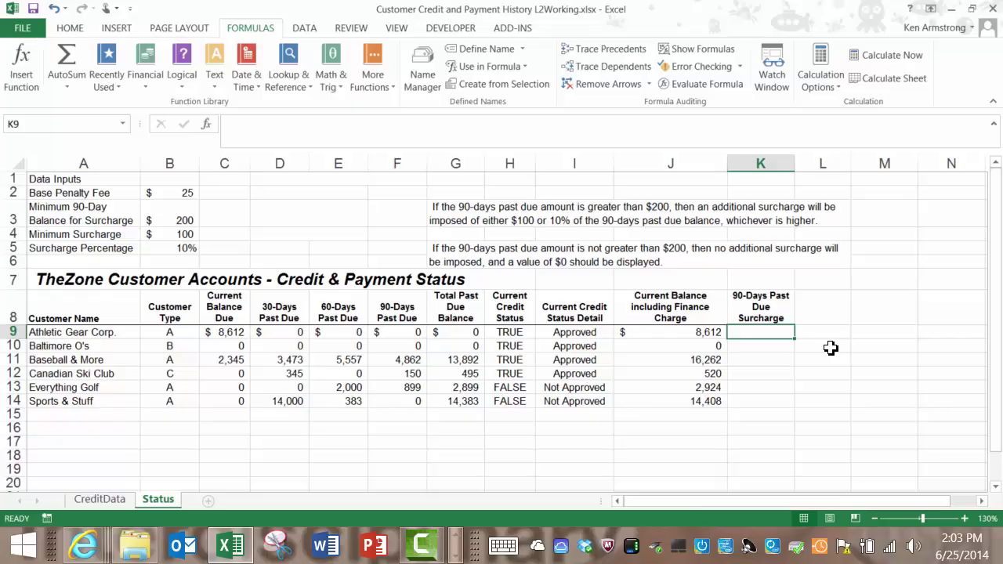
type("=if")
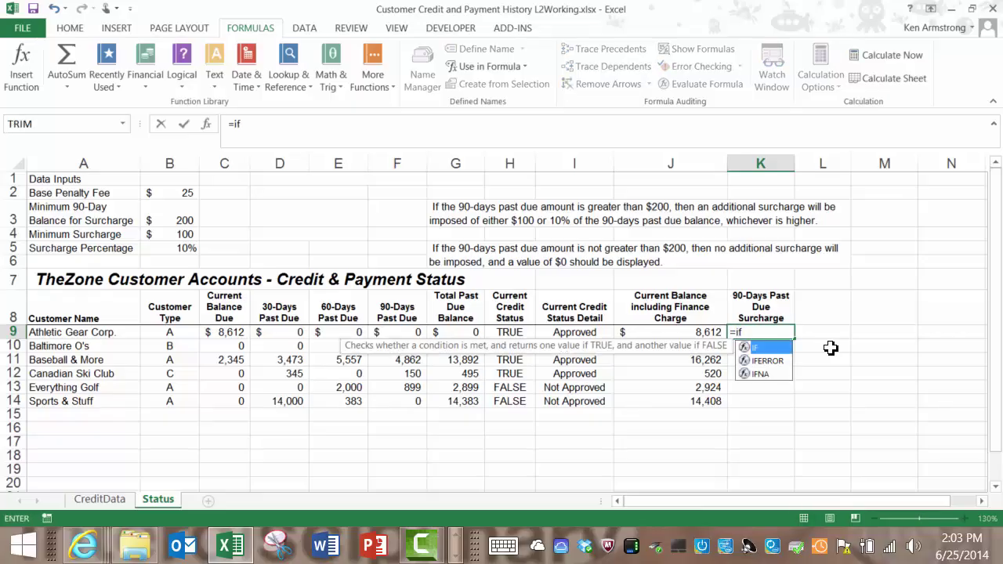
type("(")
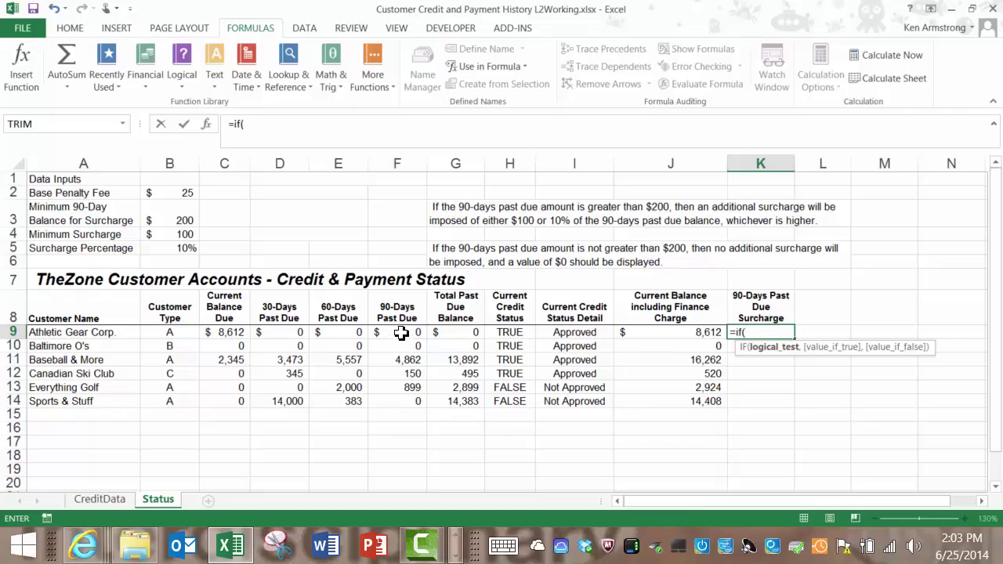
left_click(400, 333)
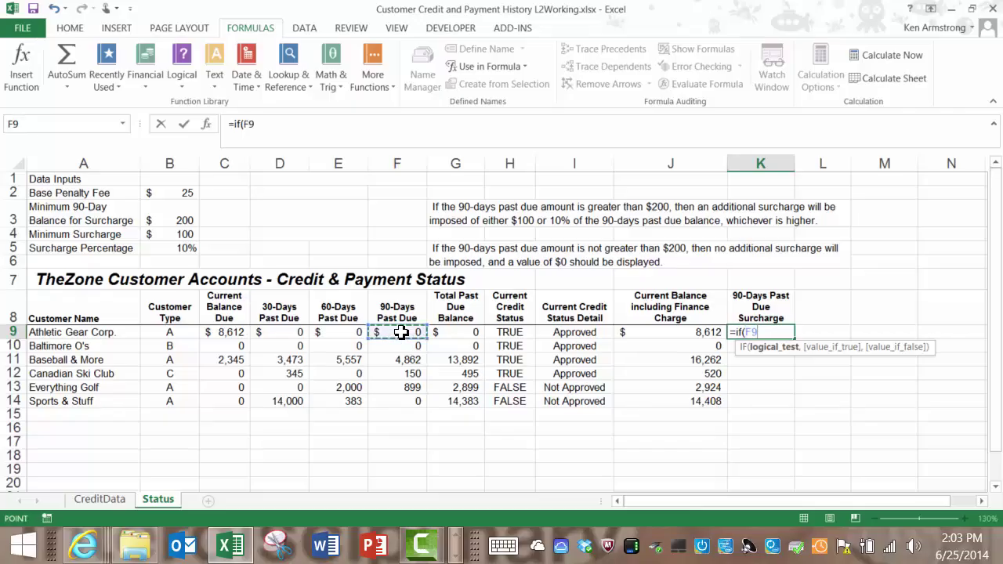
type(">")
left_click(184, 218)
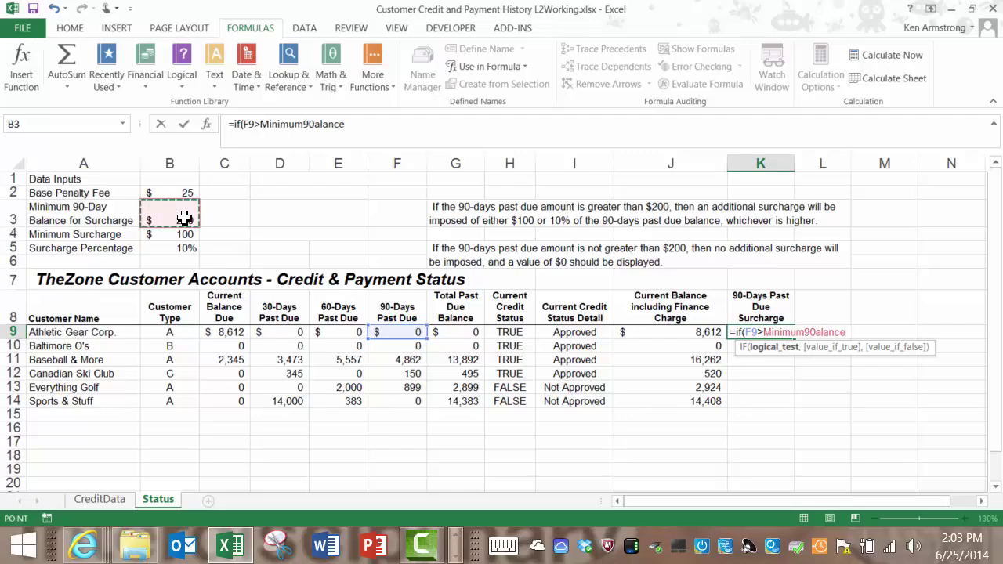
type(",")
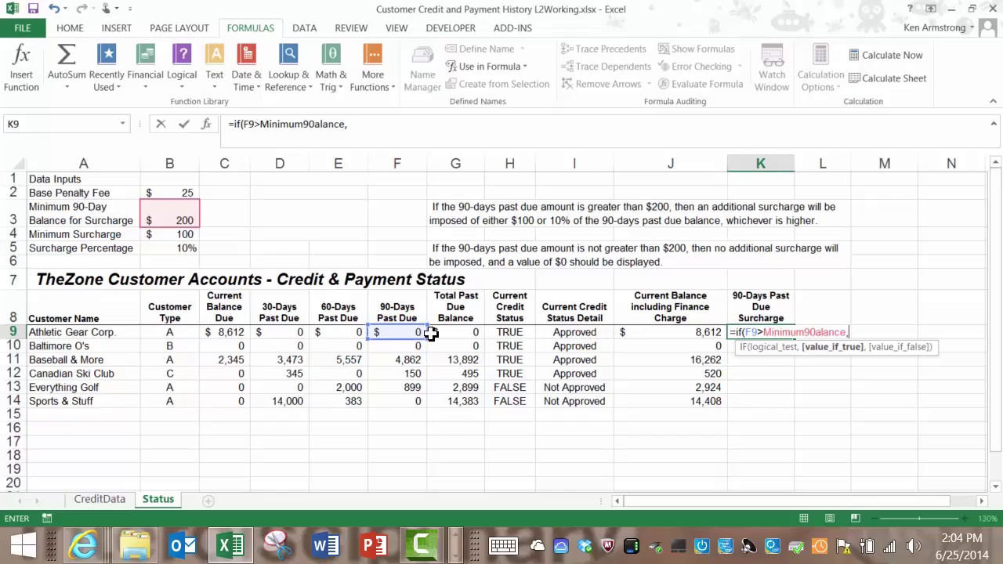
Add a MAX function as the value if true, comparing MinimumSurcharge with SurchargePercentage*F9.
type("ma")
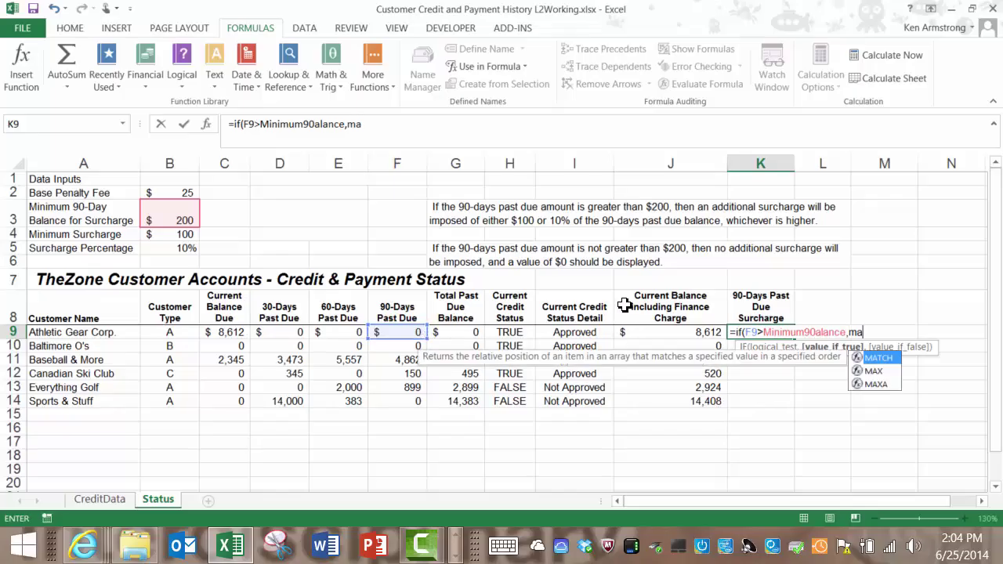
type("x(")
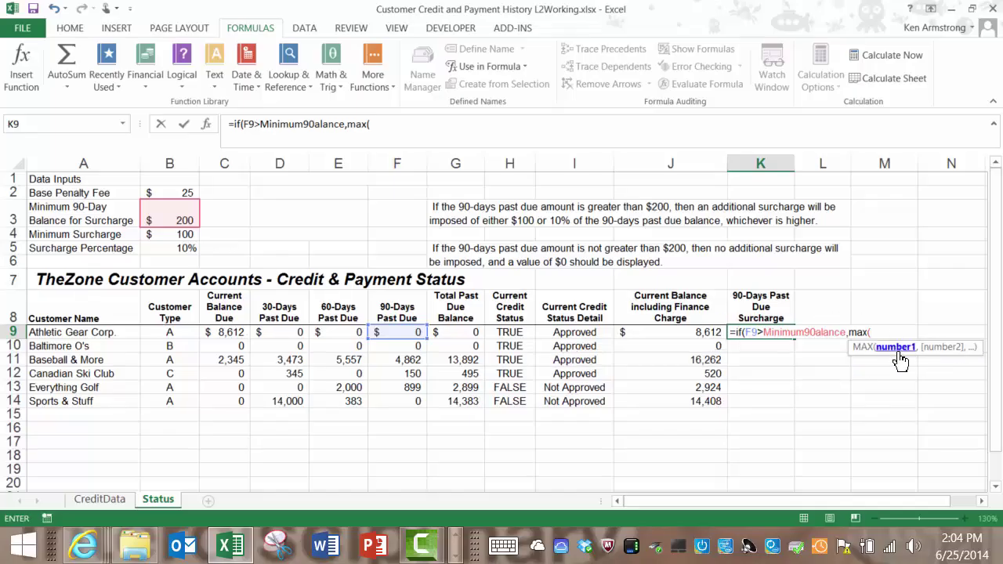
left_click(170, 237)
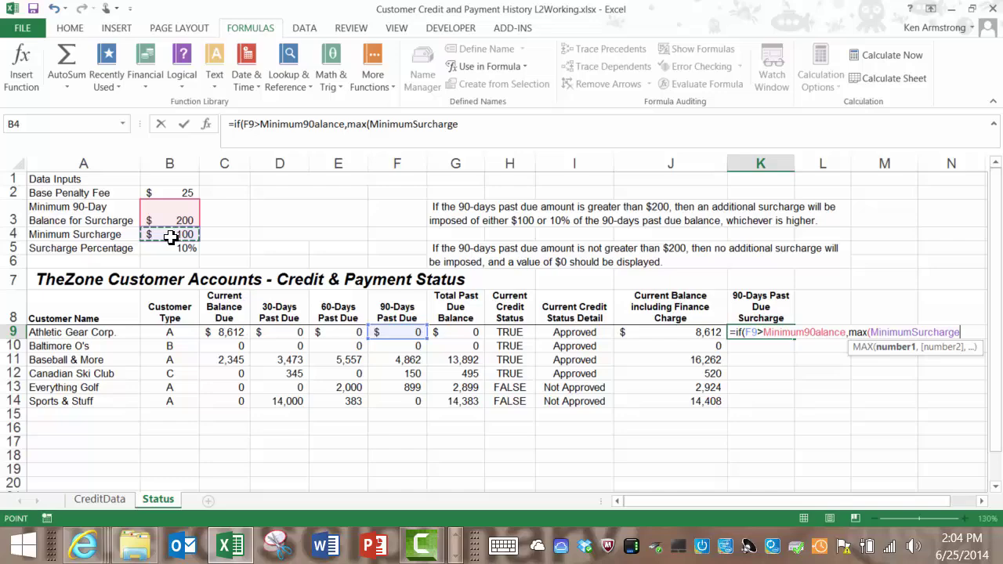
type(",")
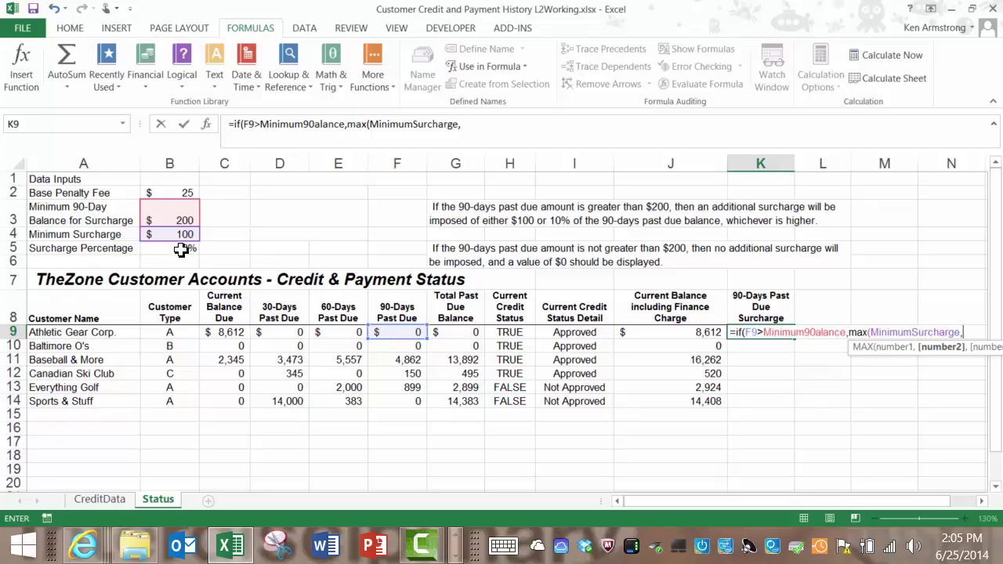
type("s")
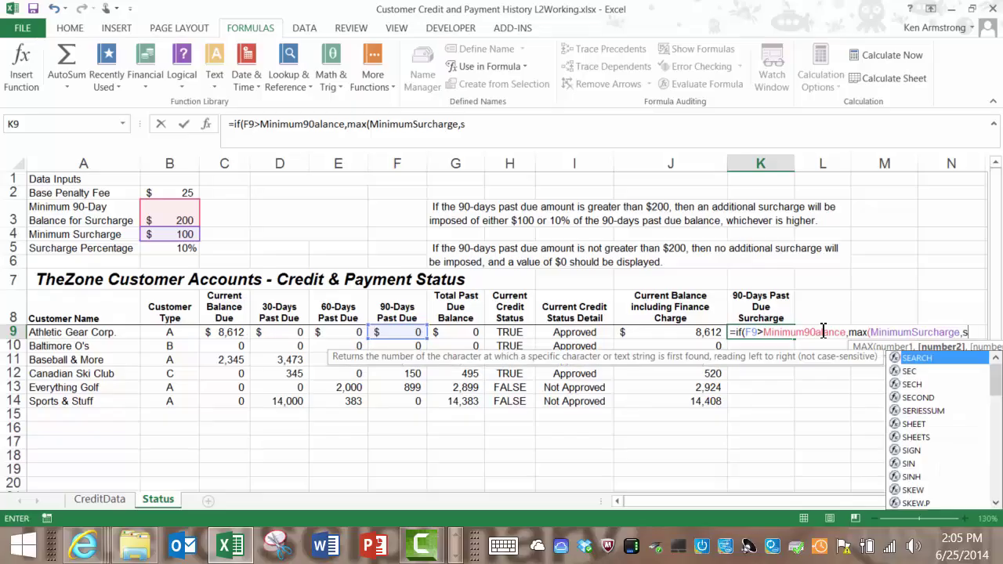
type("ur")
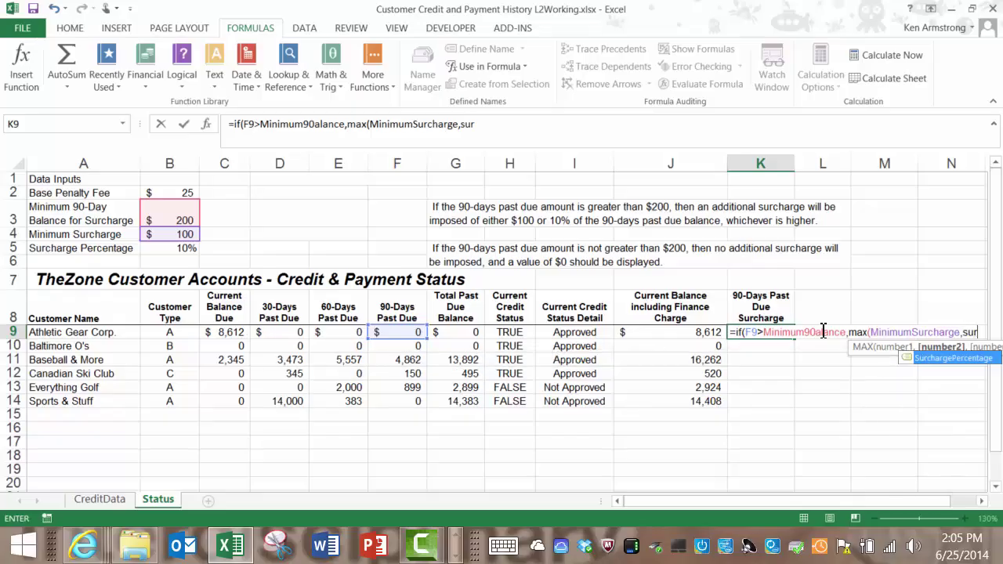
key("Tab")
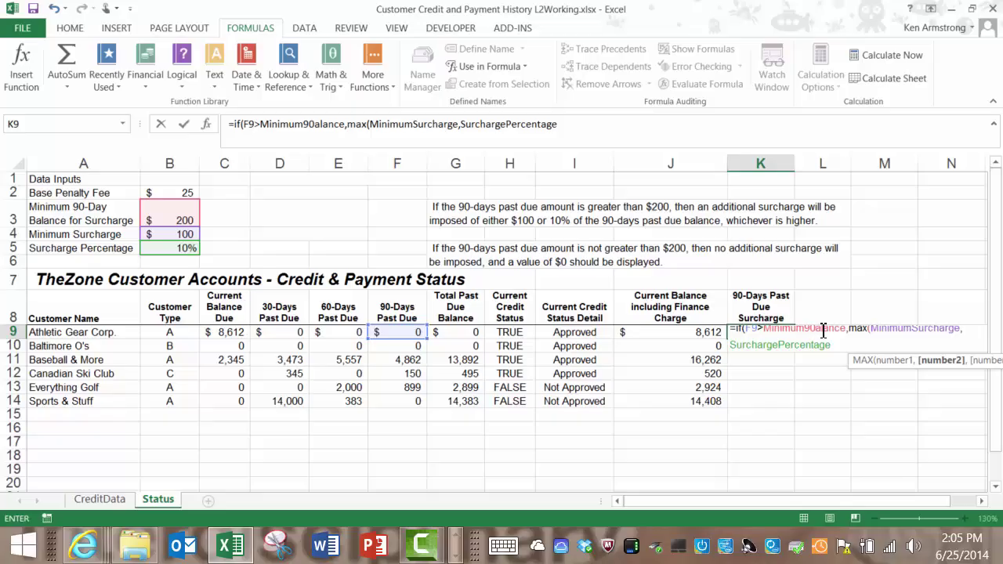
type("*")
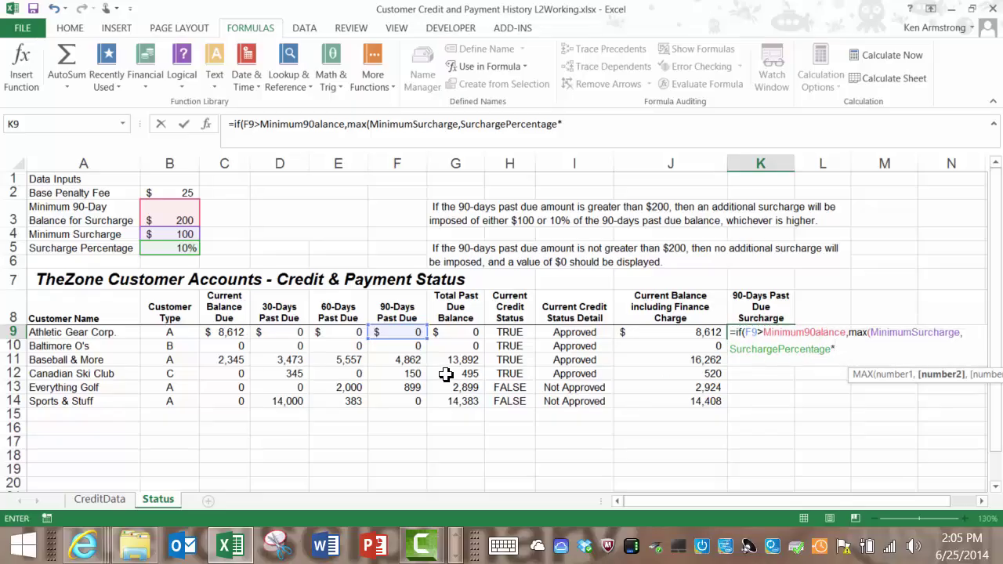
left_click(395, 333)
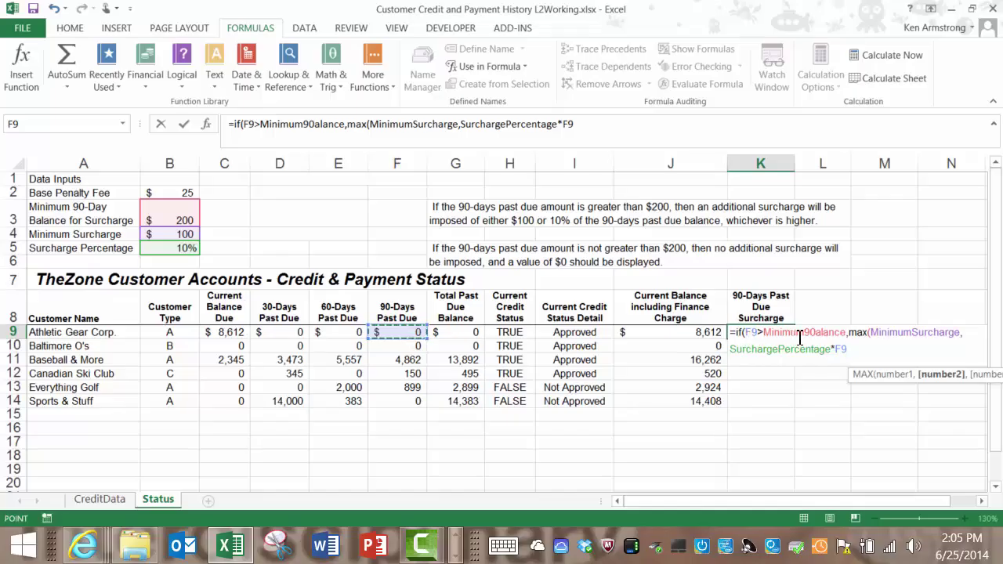
Close the MAX function and complete the IF formula with 0 as the value if false.
left_click(873, 335)
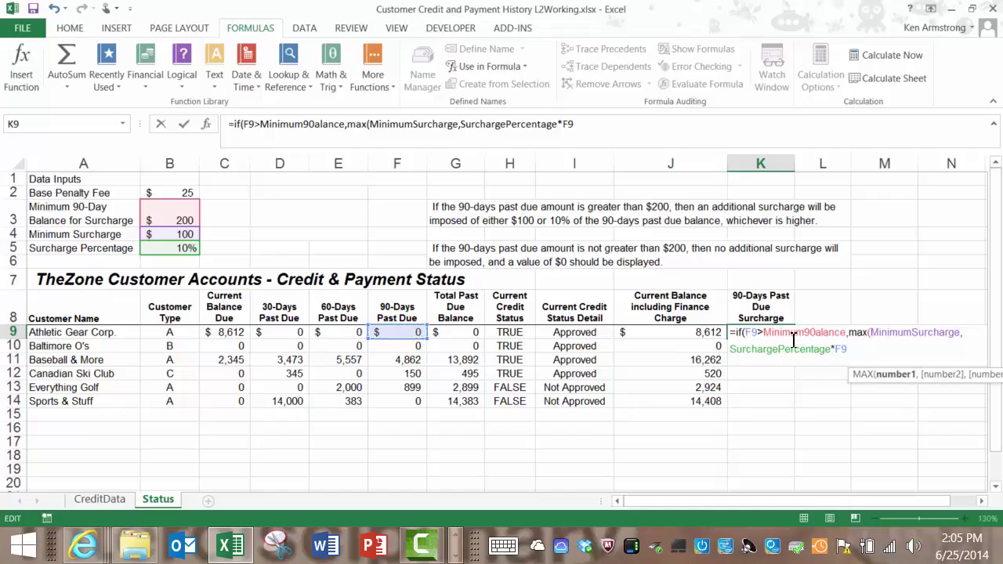
left_click(746, 335)
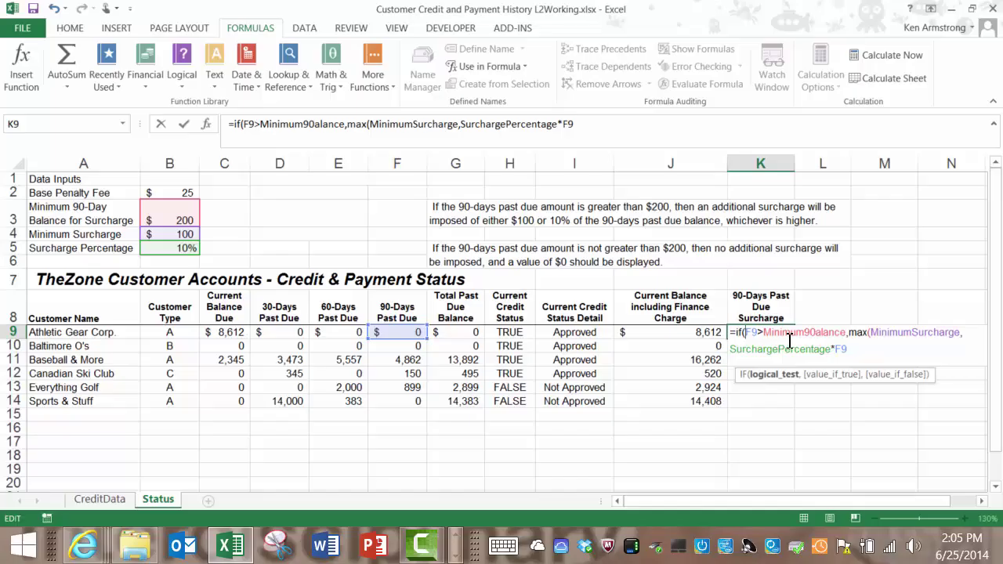
left_click(871, 336)
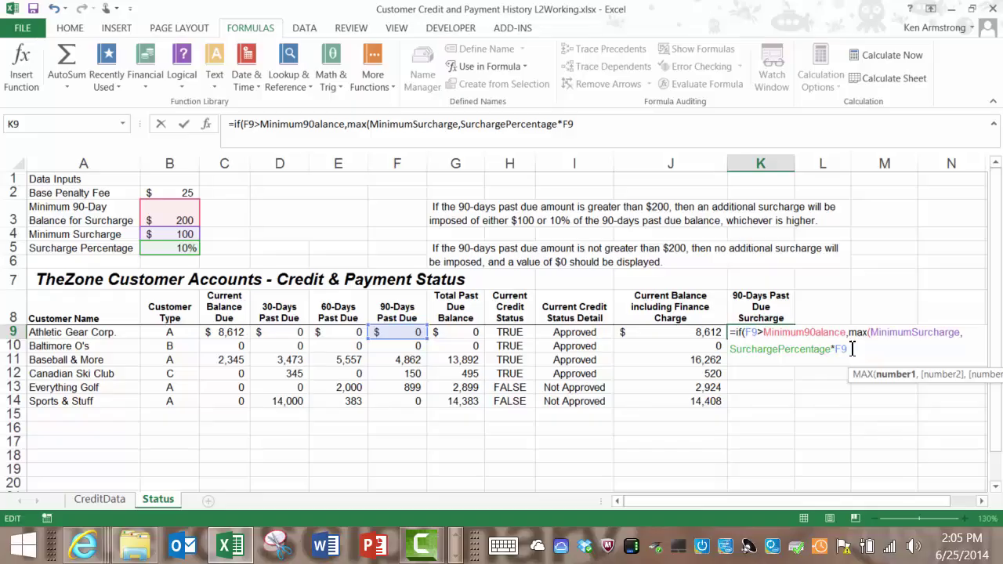
left_click(853, 348)
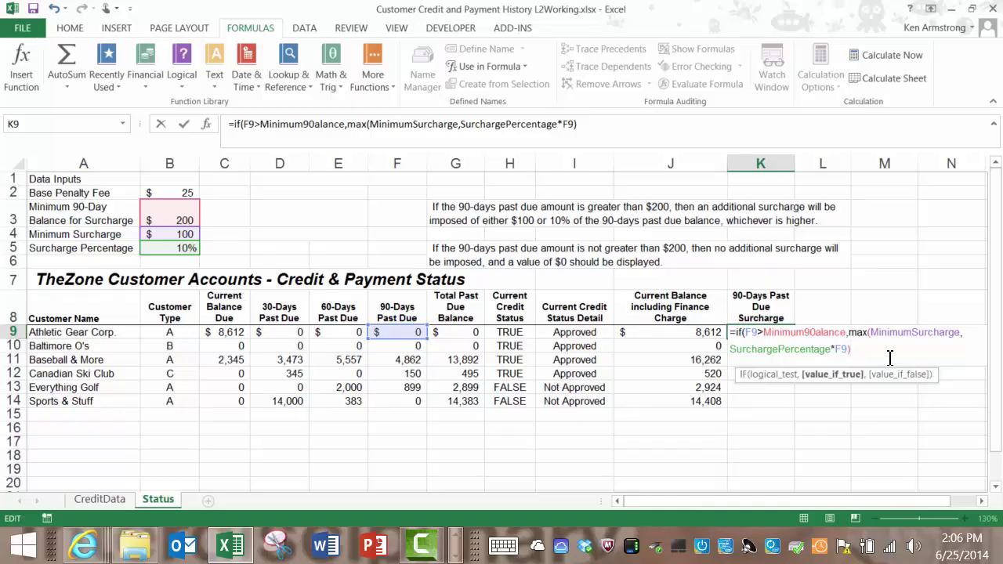
type(",0")
left_click(751, 333)
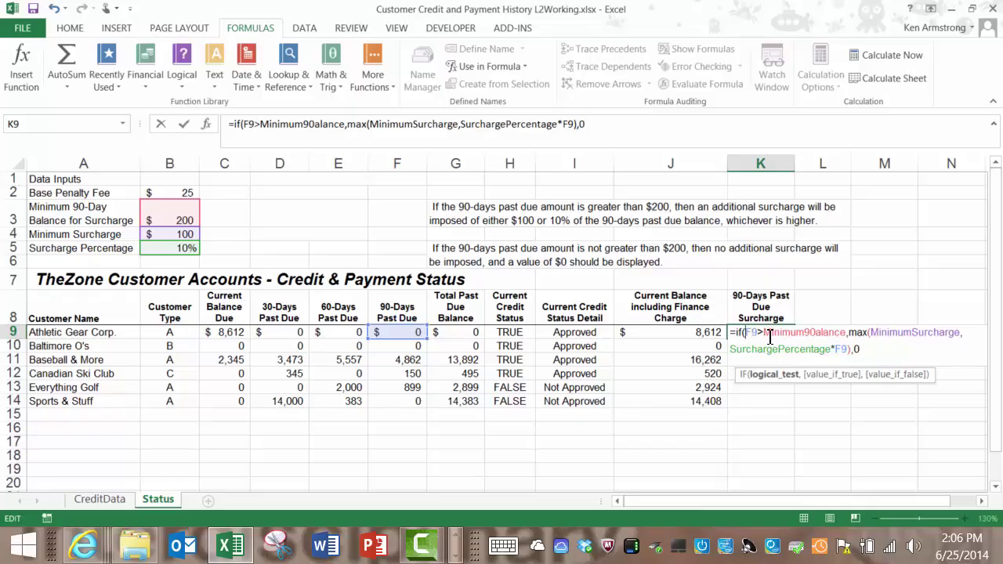
left_click(882, 349)
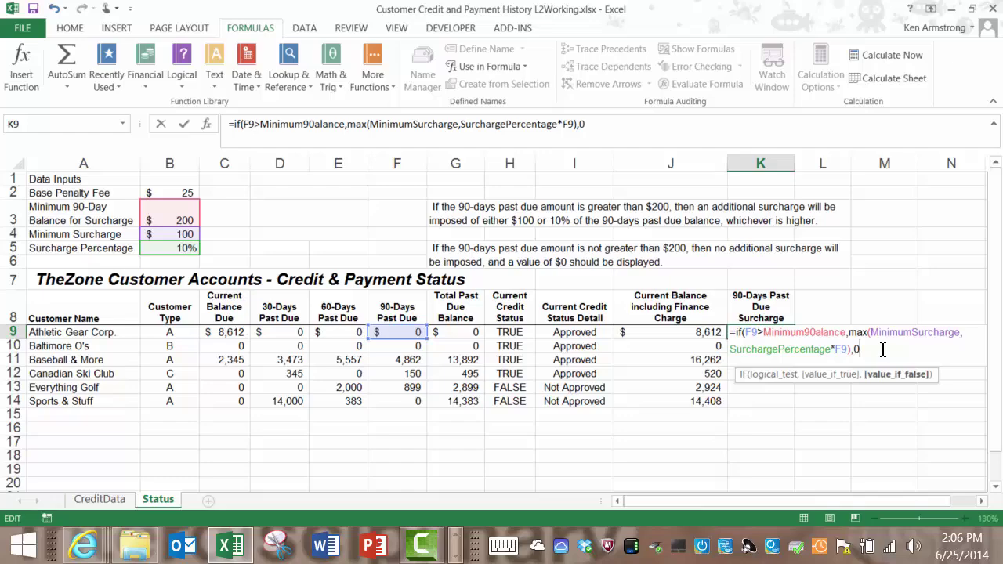
type(")")
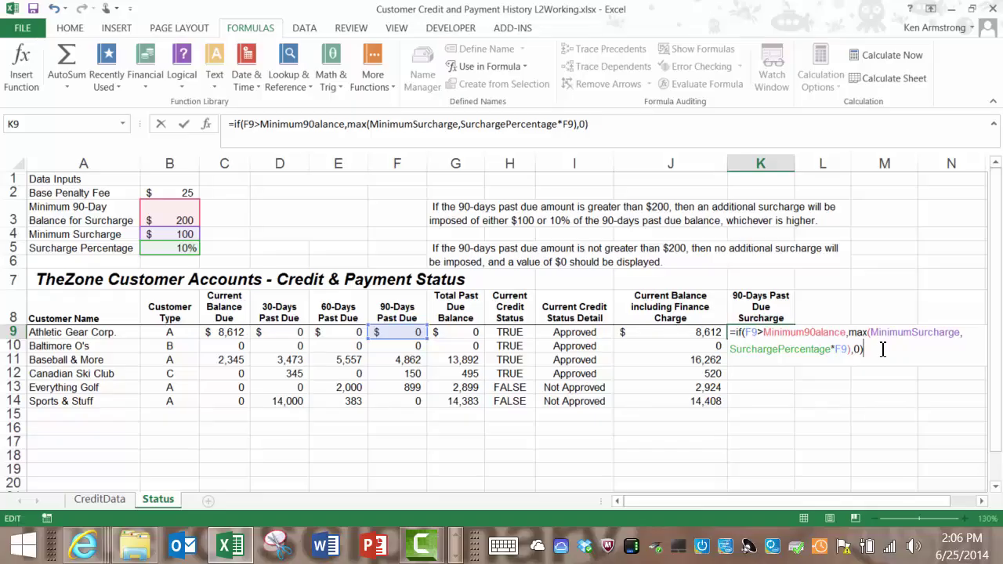
Commit the surcharge formula in K9 and copy it down through K14.
key("Return")
key("Up")
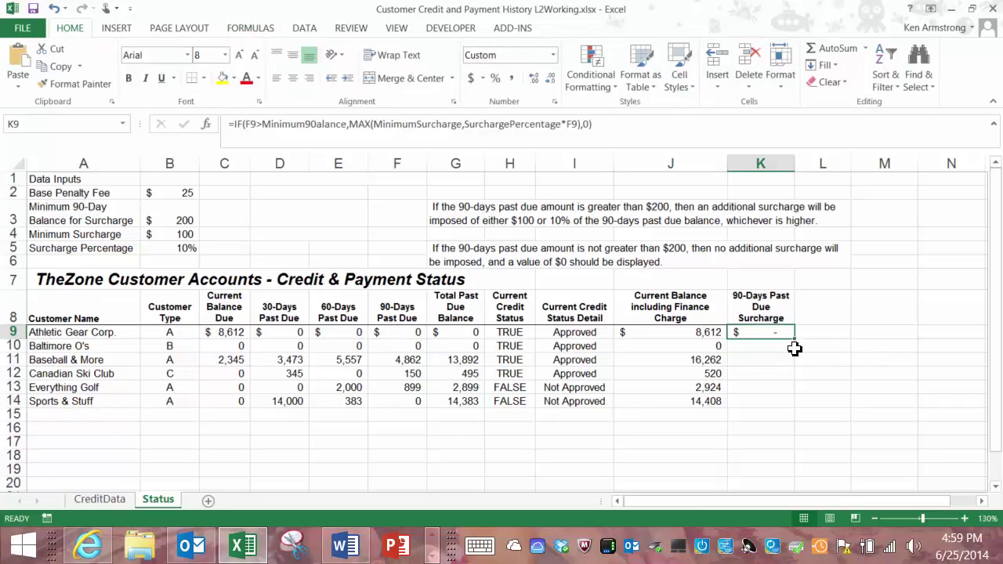
left_click_drag(794, 337, 799, 410)
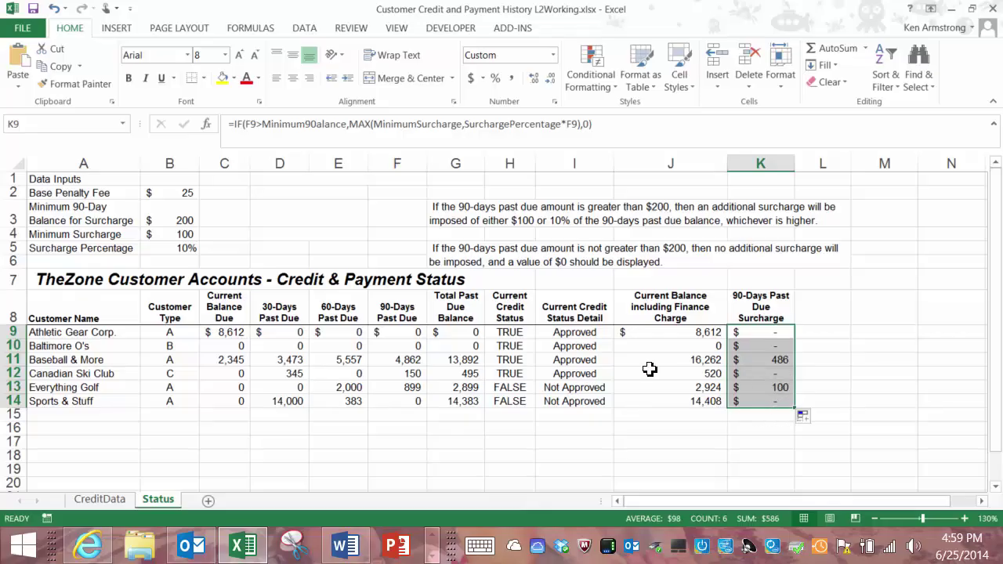
right_click(774, 350)
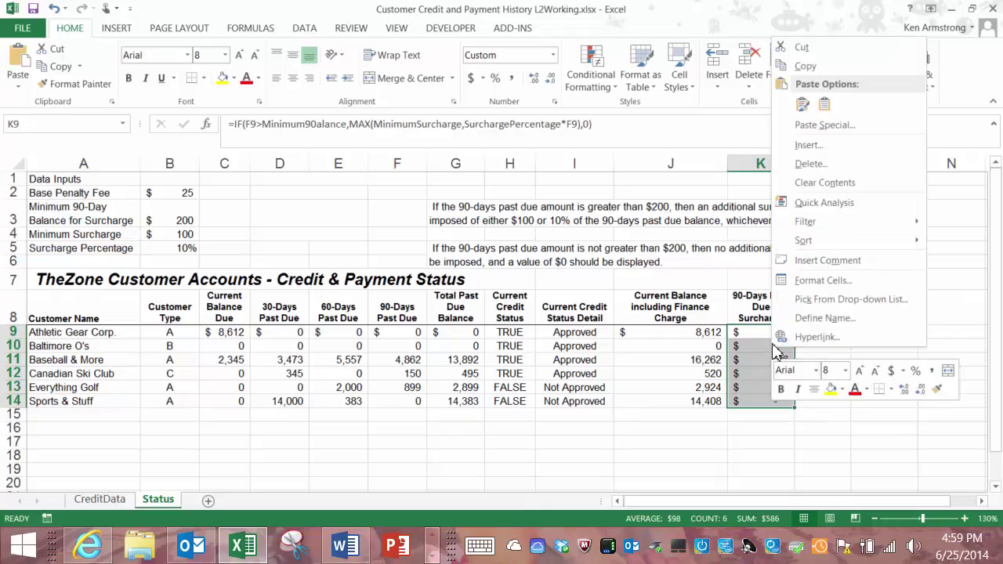
left_click(830, 283)
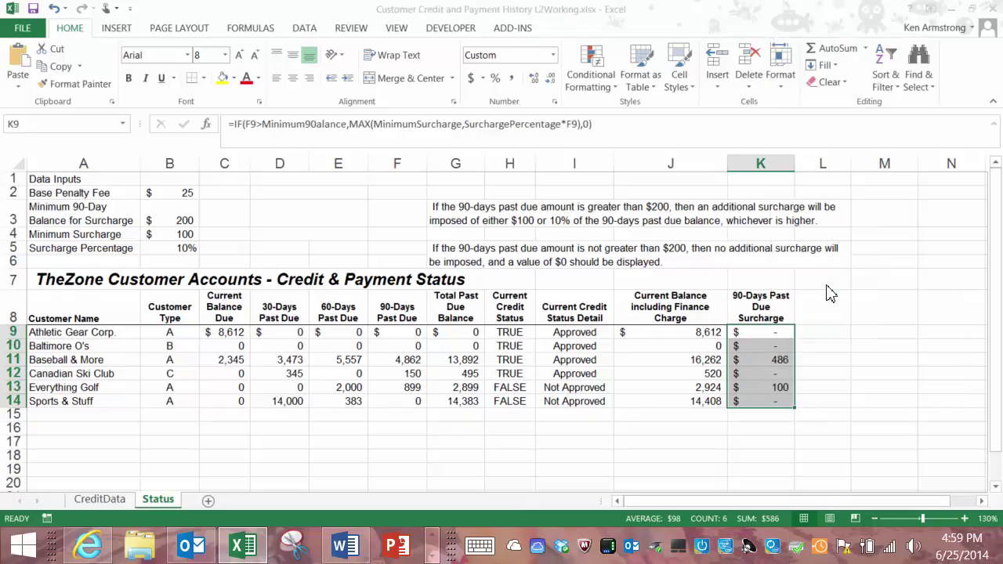
left_click(960, 442)
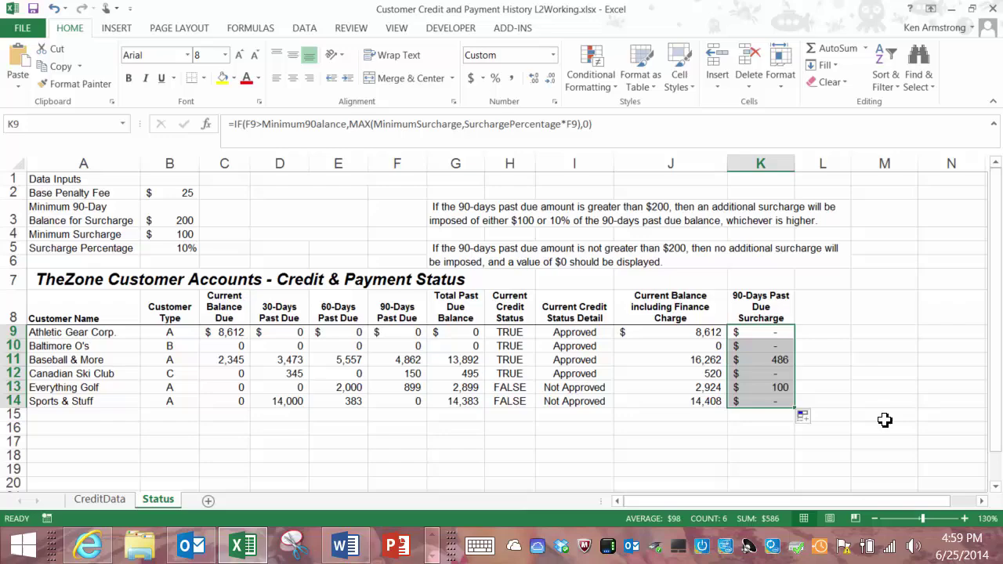
Copy the number formatting of the 90-days past due cells F9:F14 onto the surcharge cells K9:K14 with Format Painter.
left_click_drag(392, 333, 400, 398)
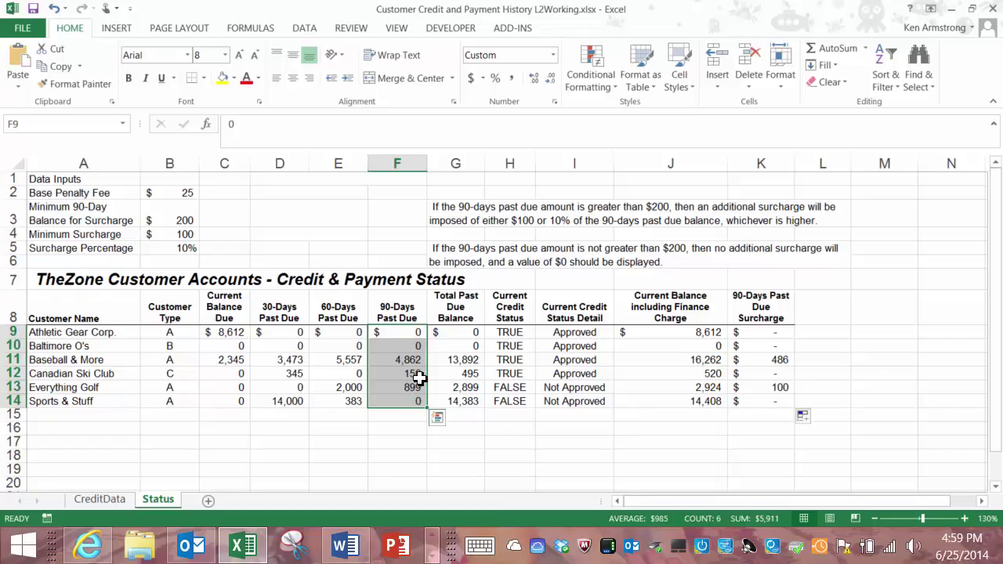
left_click_drag(408, 333, 419, 400)
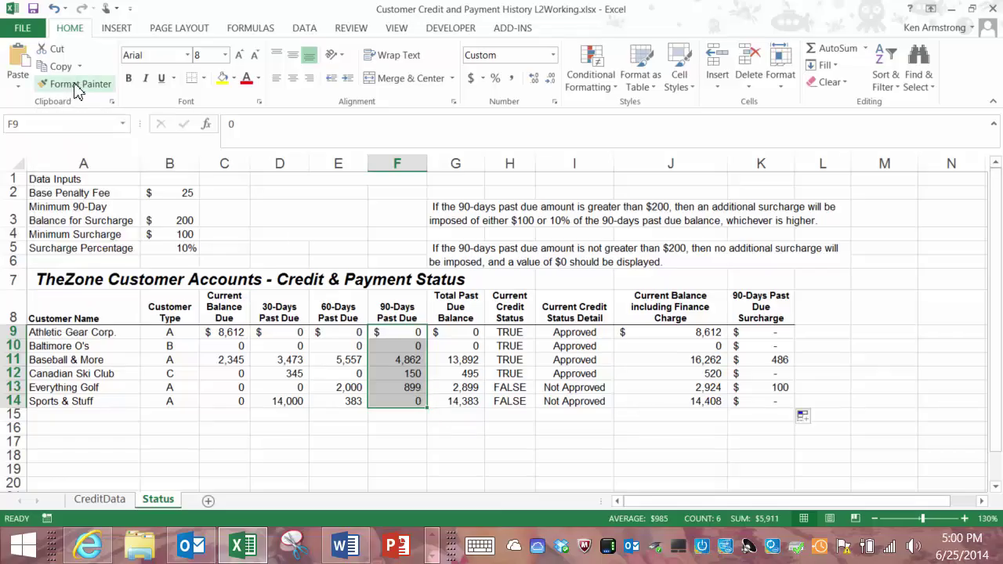
left_click(76, 86)
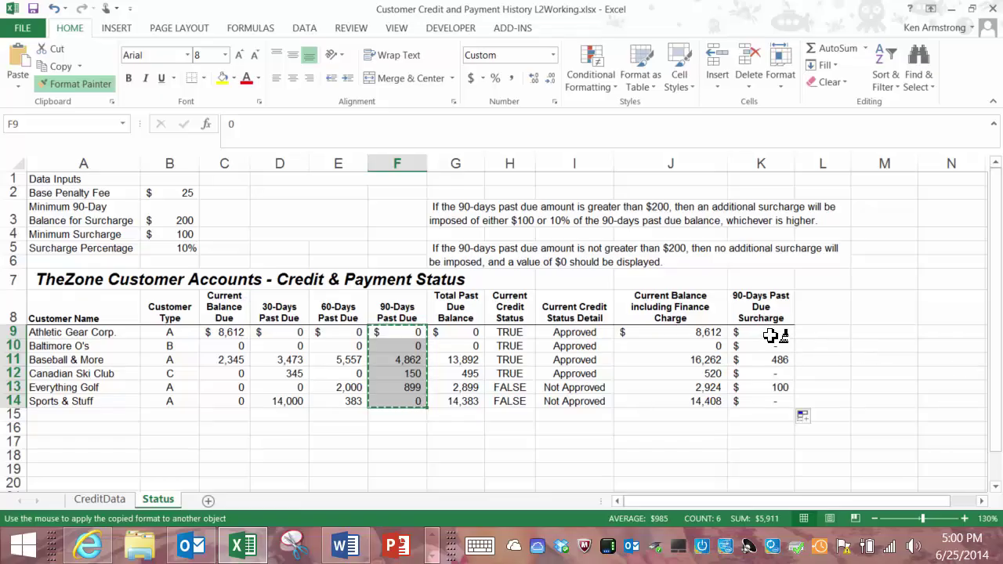
left_click_drag(771, 333, 769, 397)
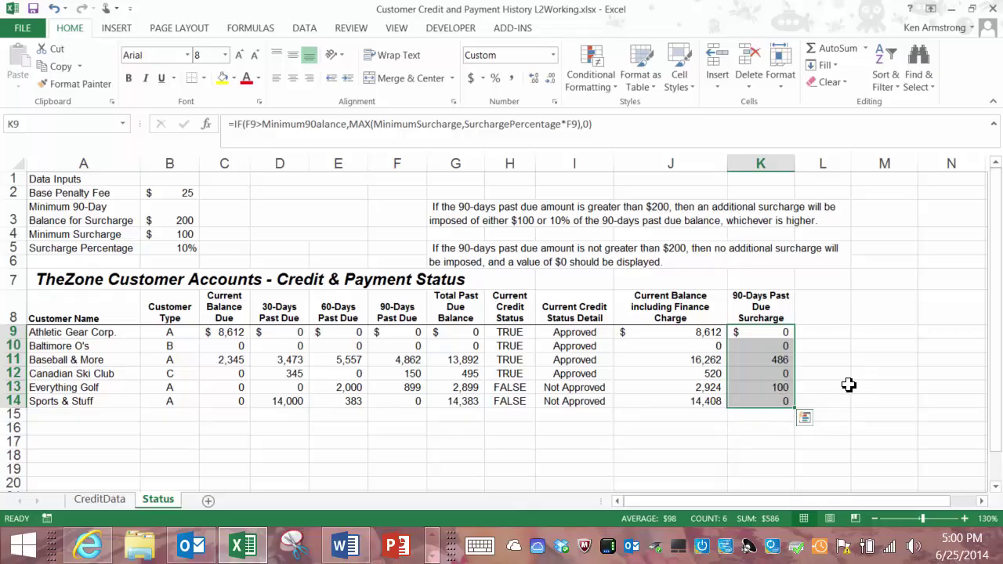
Check the Baseball & More surcharge formula in K11 against its 90-days past due balance in F11.
left_click(768, 359)
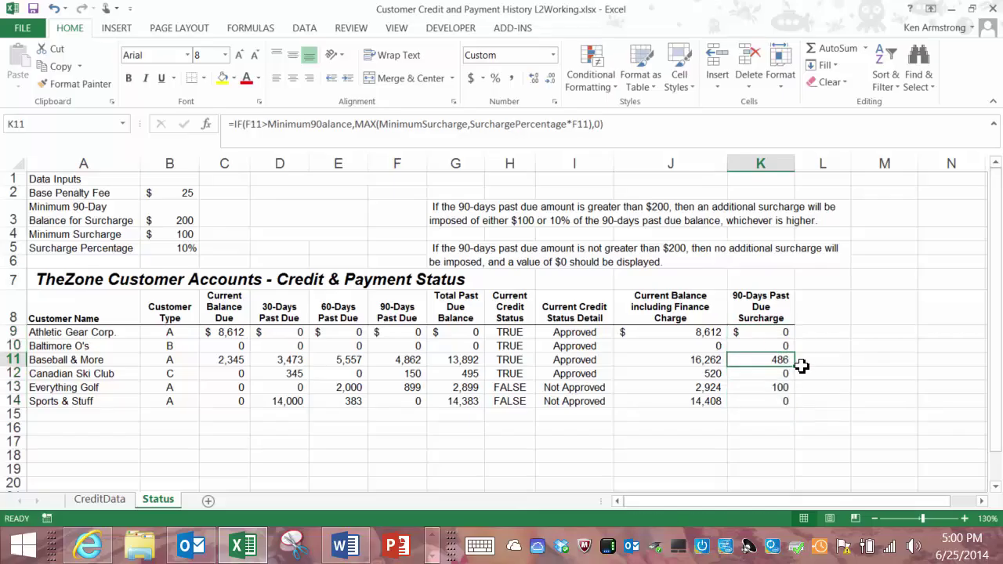
left_click(408, 360)
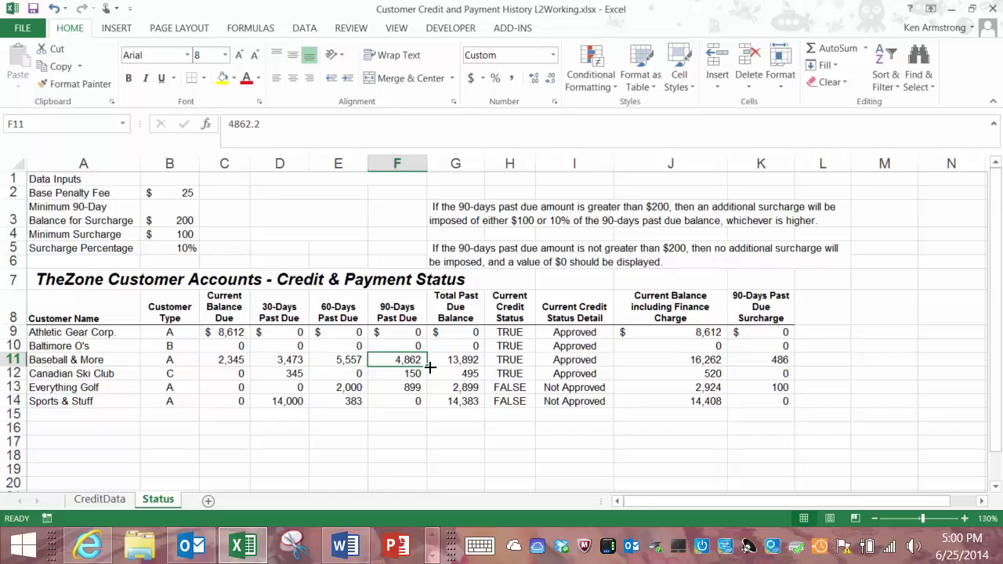
left_click(783, 361)
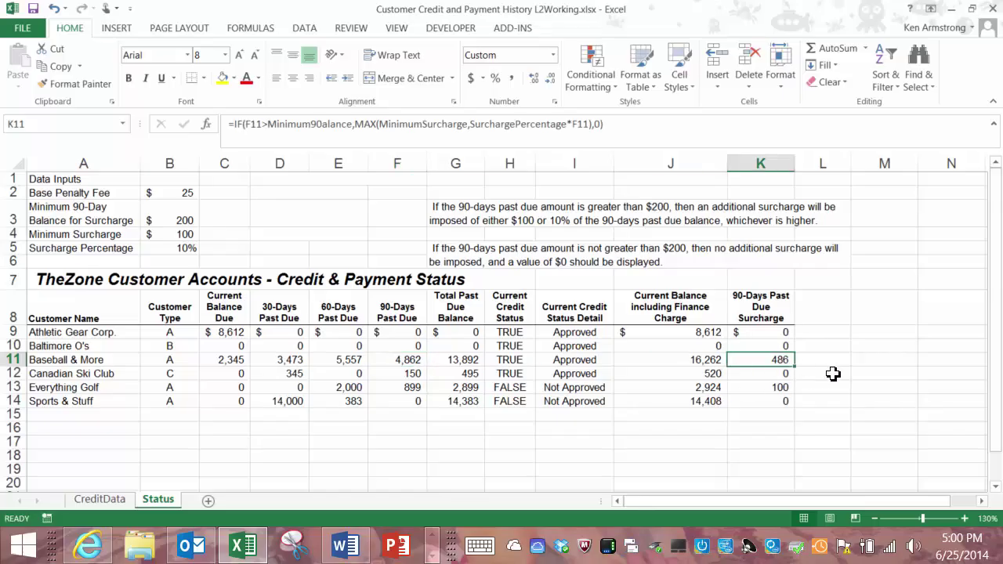
Check the Everything Golf surcharge in K13 against its 90-days past due balance in F13.
left_click(741, 386)
left_click(411, 388)
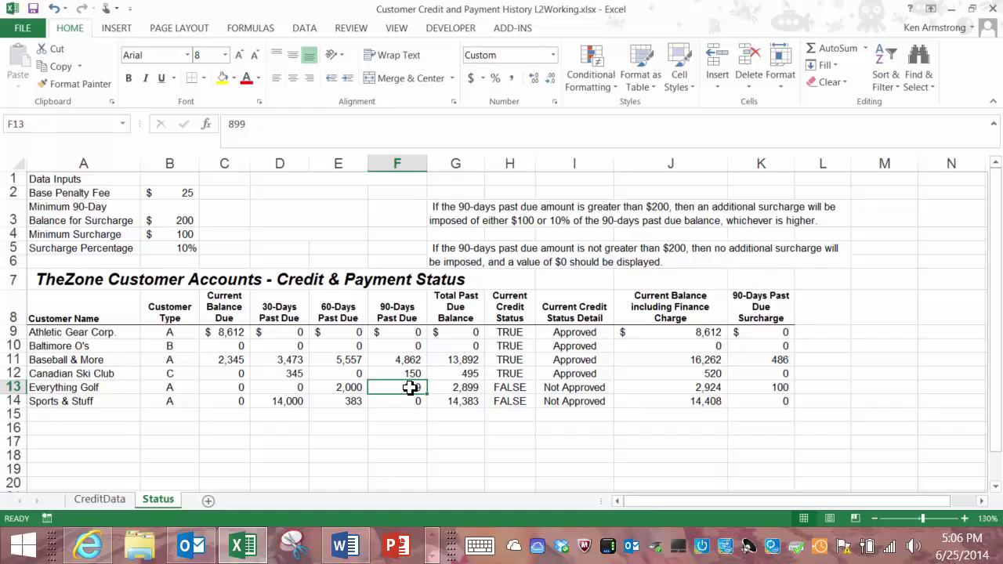
left_click(782, 393)
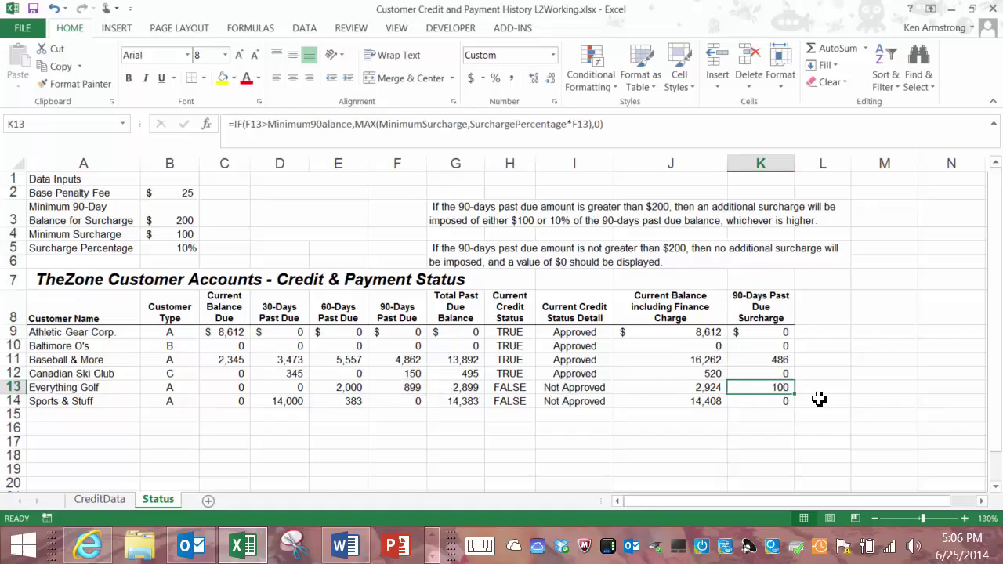
Compare the Canadian Ski Club 90-days past due balance in F12 with its surcharge formula in K12.
left_click(401, 374)
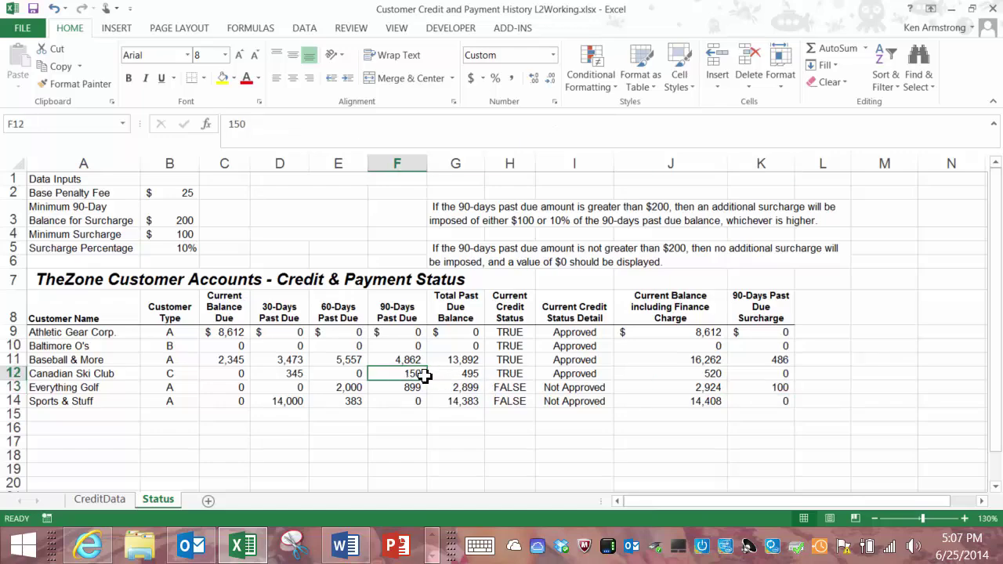
double_click(240, 124)
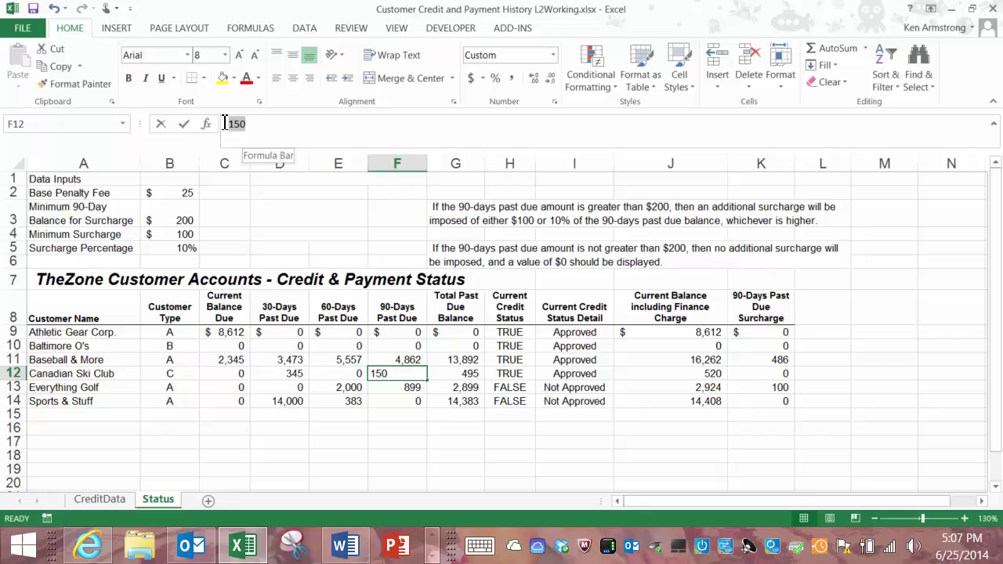
key("Escape")
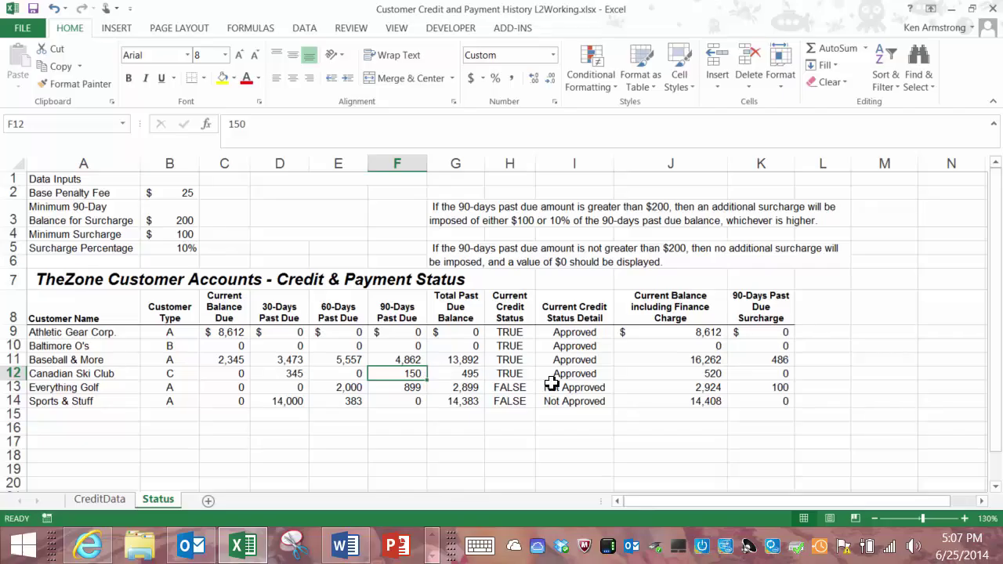
left_click(781, 375)
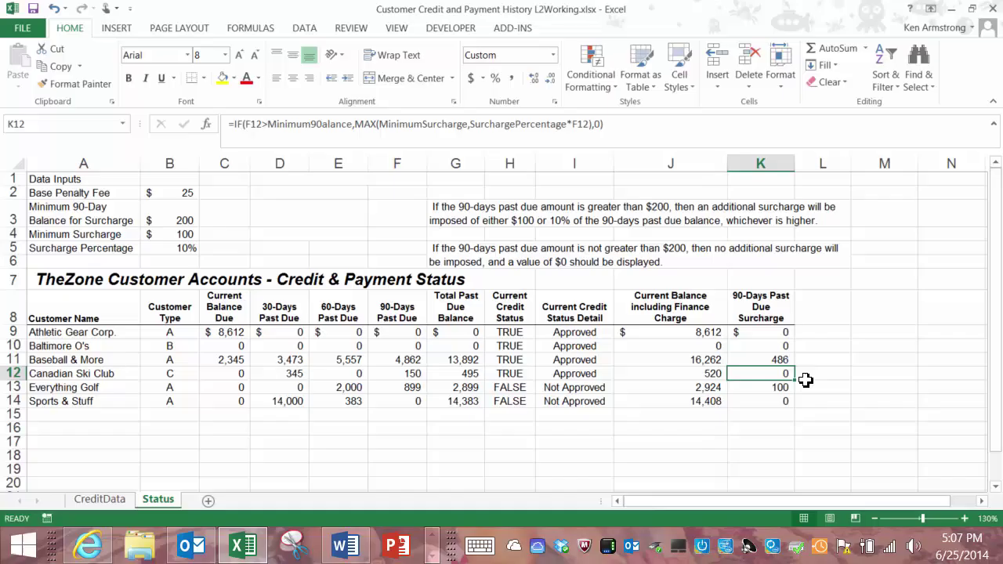